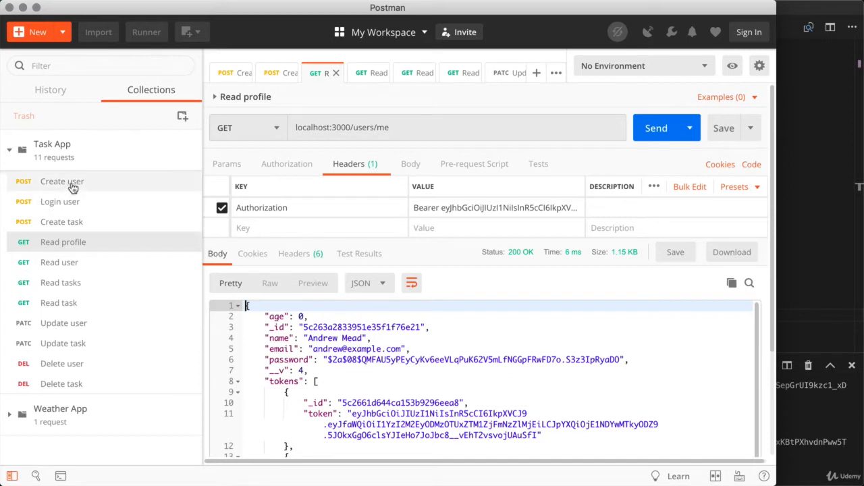
- Open the Create user request and check which environments are available, keeping No Environment selected
click(411, 128)
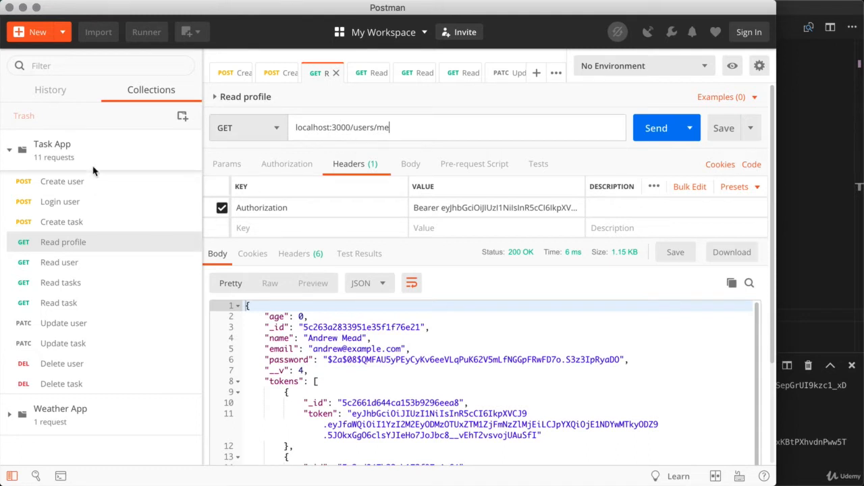
click(79, 183)
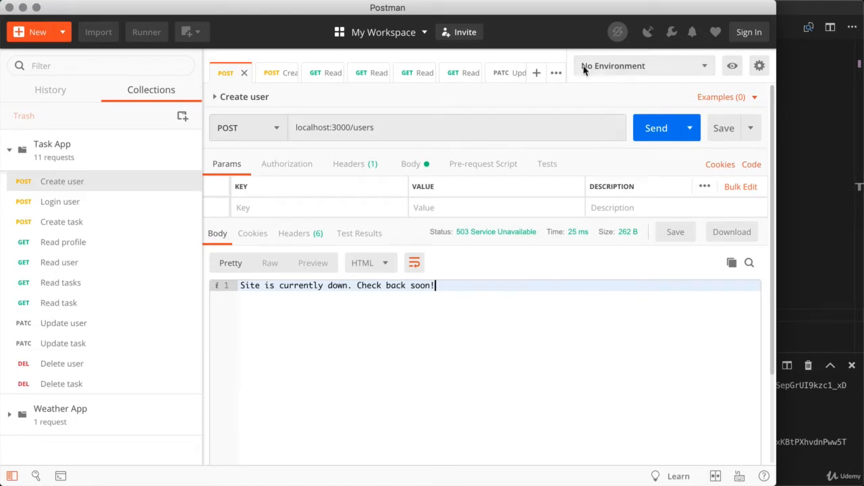
click(713, 67)
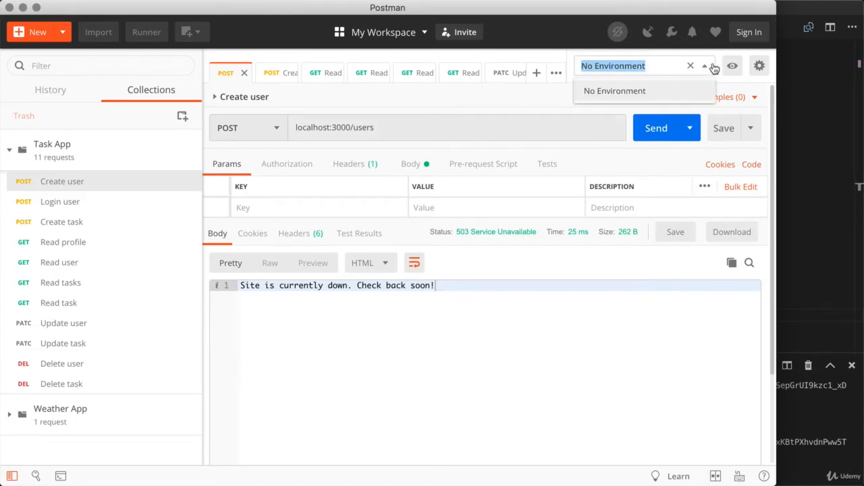
click(608, 91)
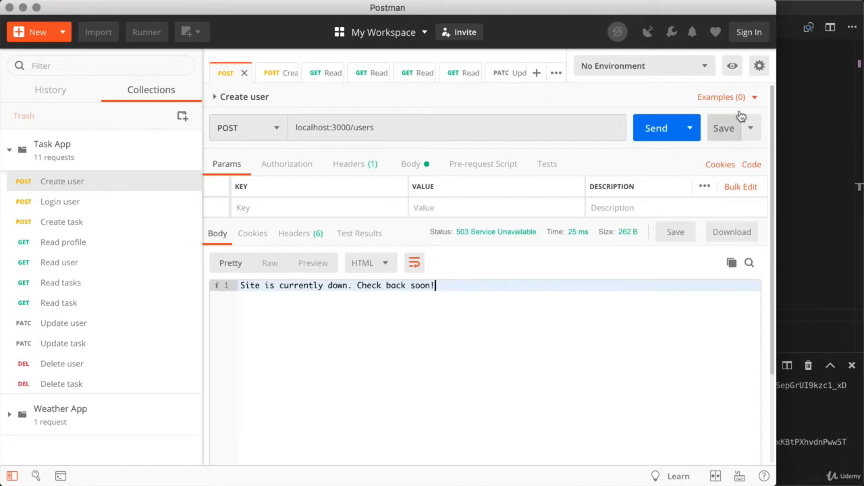
- Start a new environment and name it Task Manager API (dev)
click(760, 65)
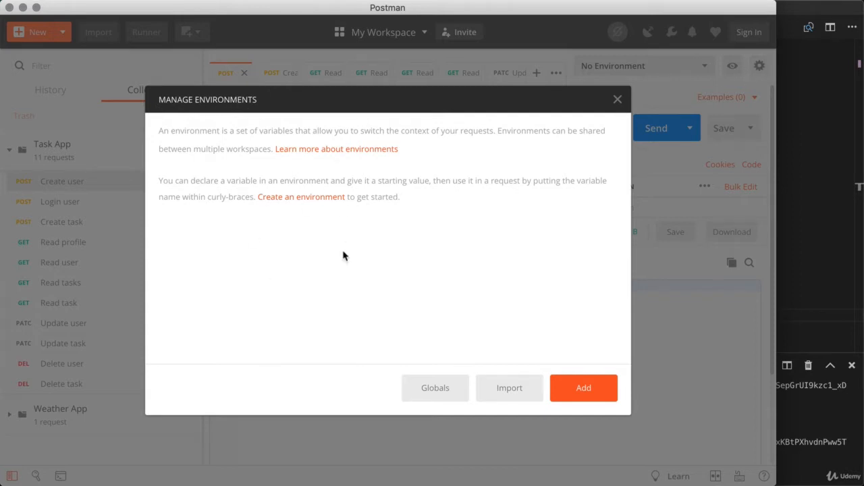
click(584, 389)
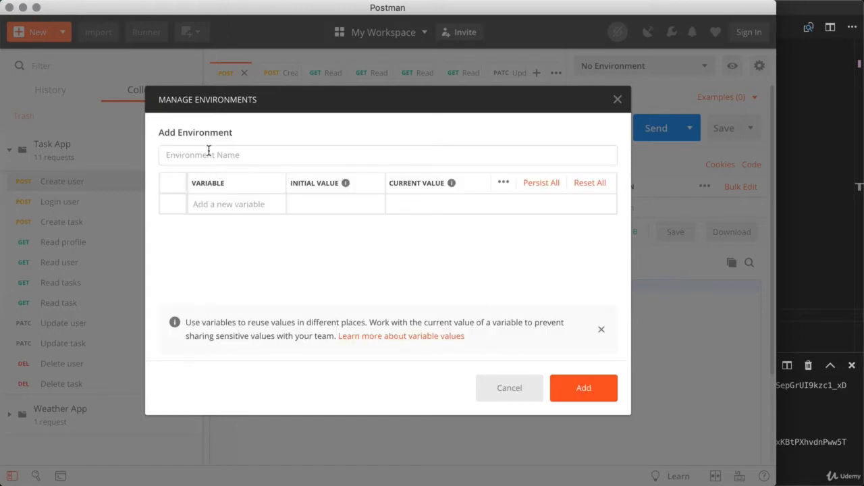
text(Task manager API (dev))
drag(185, 155, 193, 155)
text(M)
click(273, 154)
- Give the dev environment a variable url with the initial value localhost:3000 and add the environment
click(265, 200)
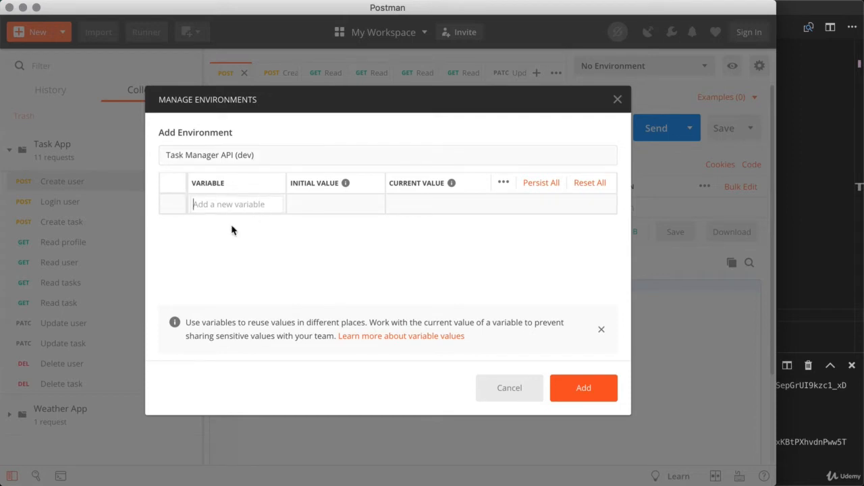
text(url)
click(312, 207)
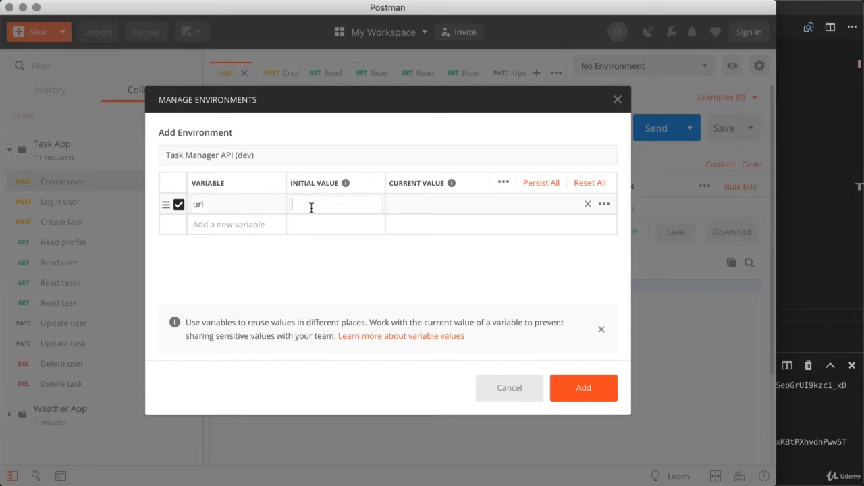
text(localhost:3000)
click(351, 273)
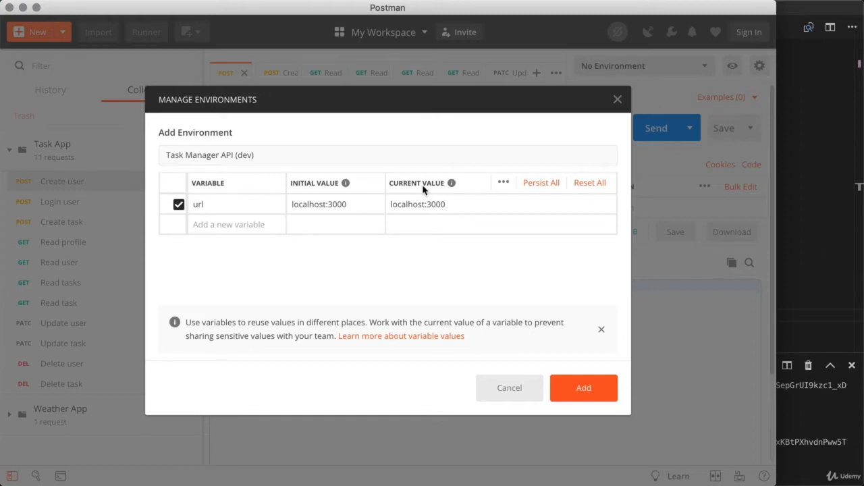
click(584, 389)
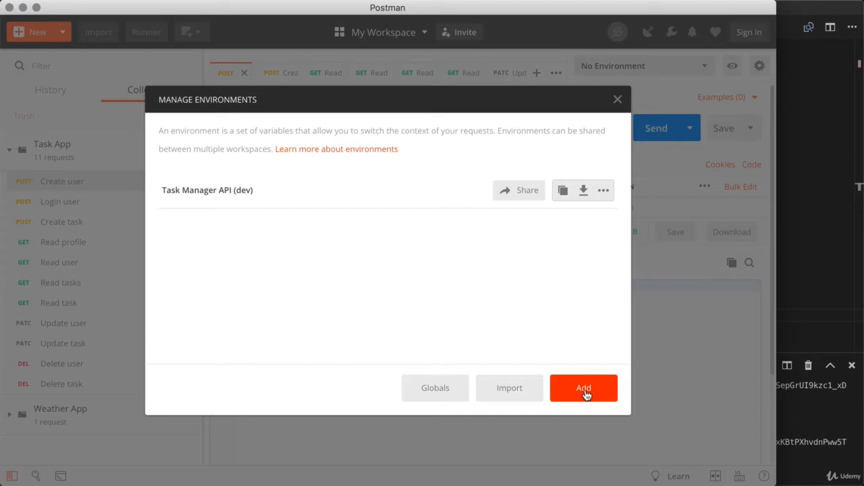
- Add a second environment named Task Manager API (prod) without variables and close the environment manager
click(584, 391)
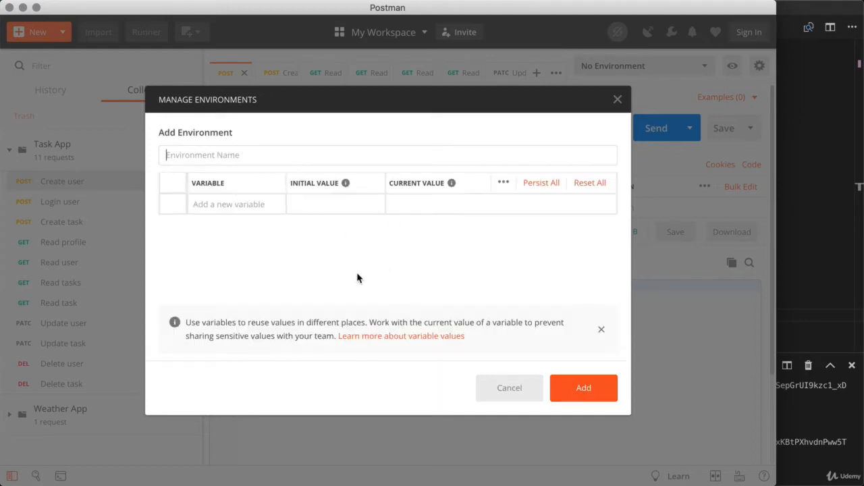
text(Task Manager API (prod))
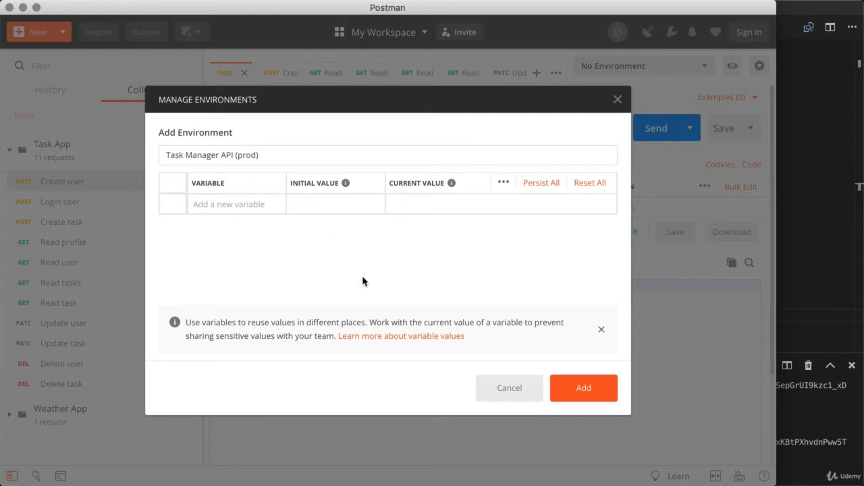
click(586, 401)
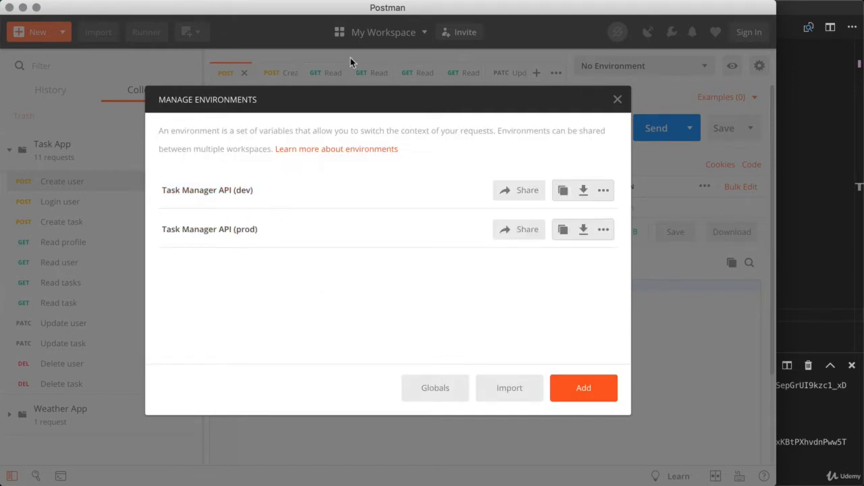
click(618, 99)
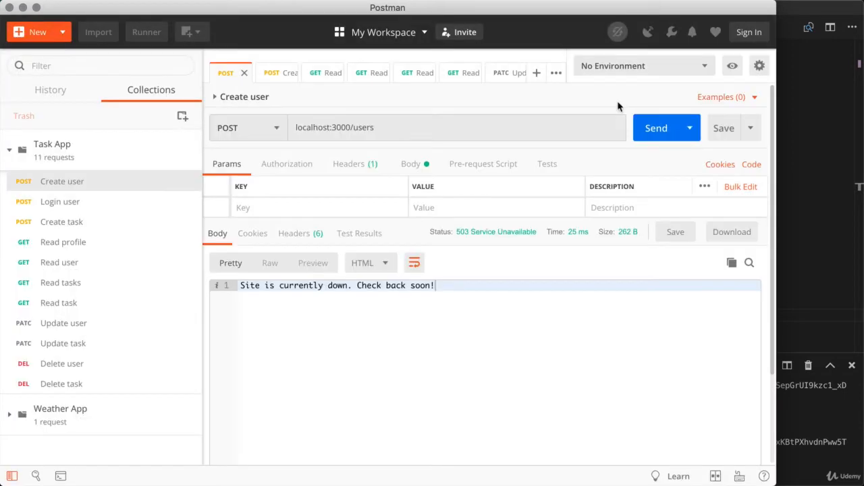
- Switch the active environment between the dev and prod environments, ending on Task Manager API (dev)
click(707, 69)
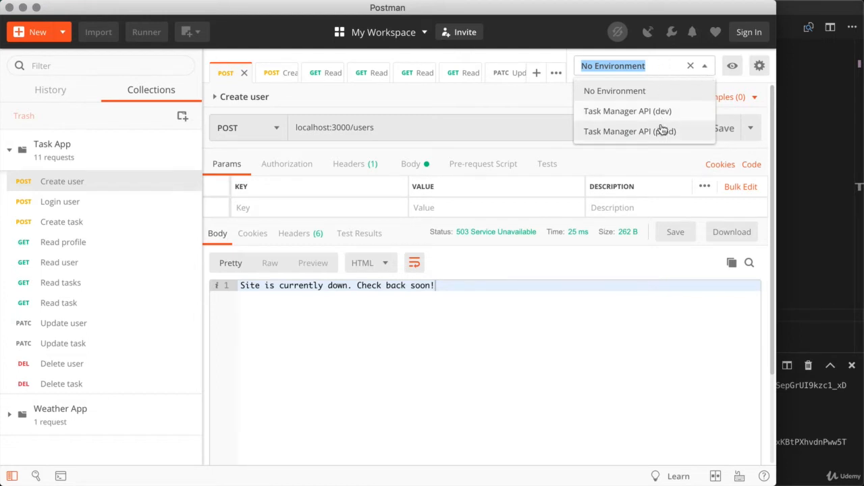
click(607, 113)
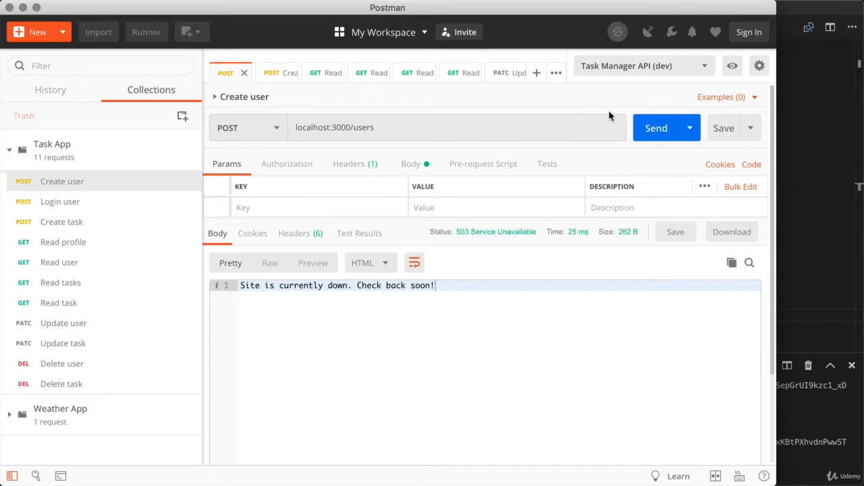
click(704, 68)
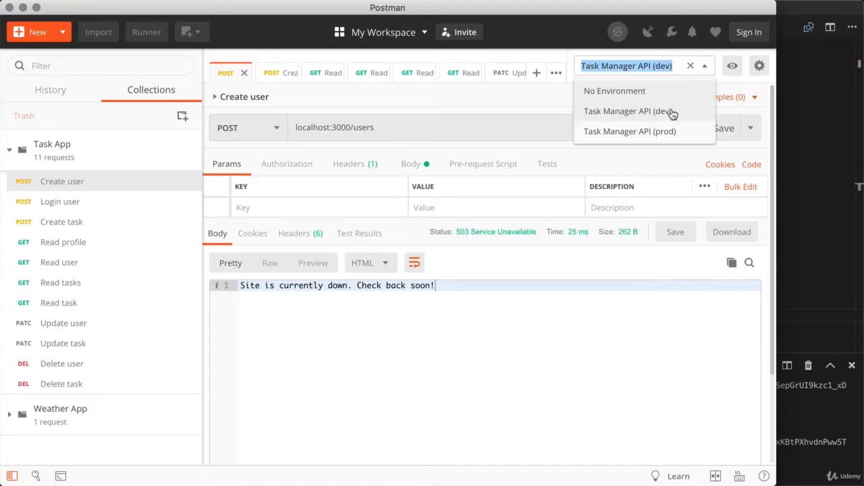
click(666, 133)
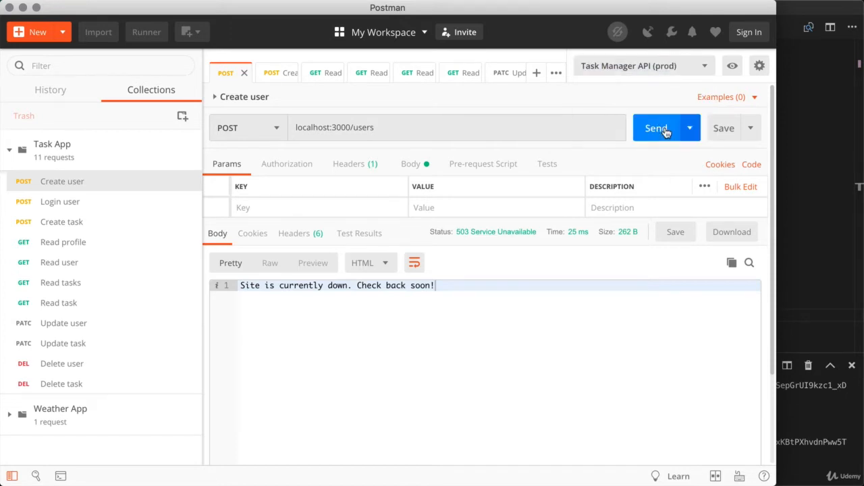
click(705, 68)
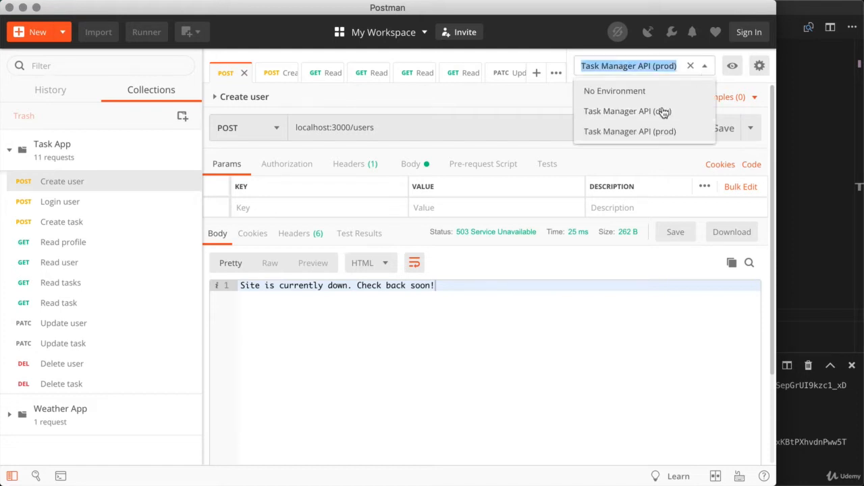
click(664, 112)
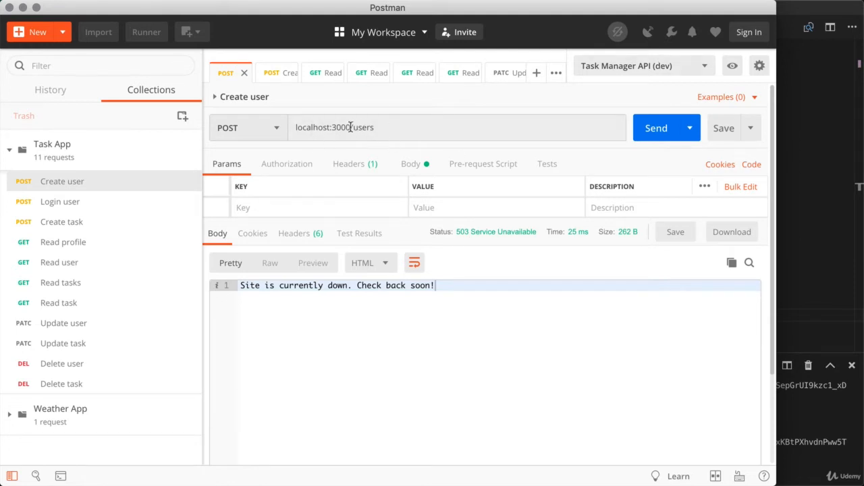
- Replace localhost:3000 in the Create user request's address with the {{url}} variable
drag(351, 127, 293, 127)
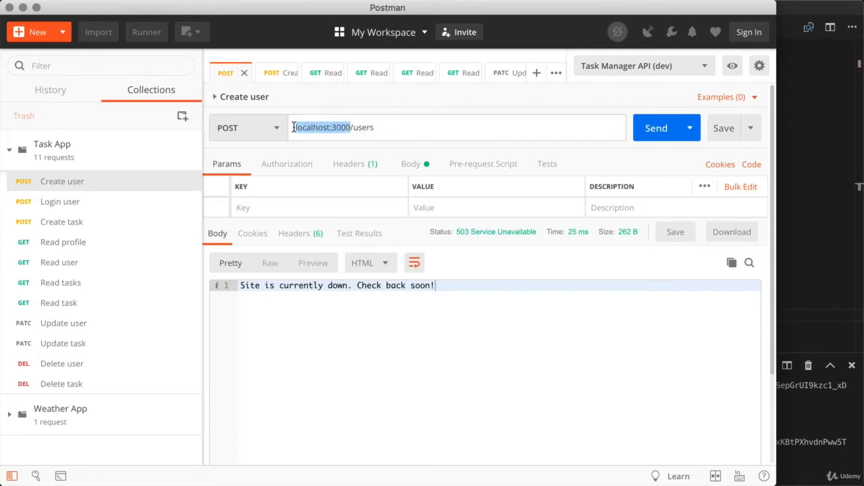
key(BackSpace)
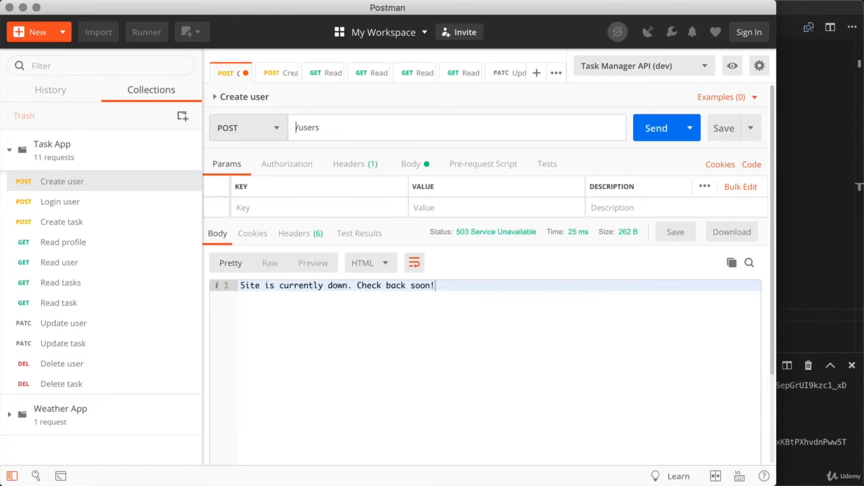
text({{}})
key(Left)
text(url)
click(345, 127)
mouse_move(308, 132)
- Save the Create user request and send it to test the variable-based address
click(721, 135)
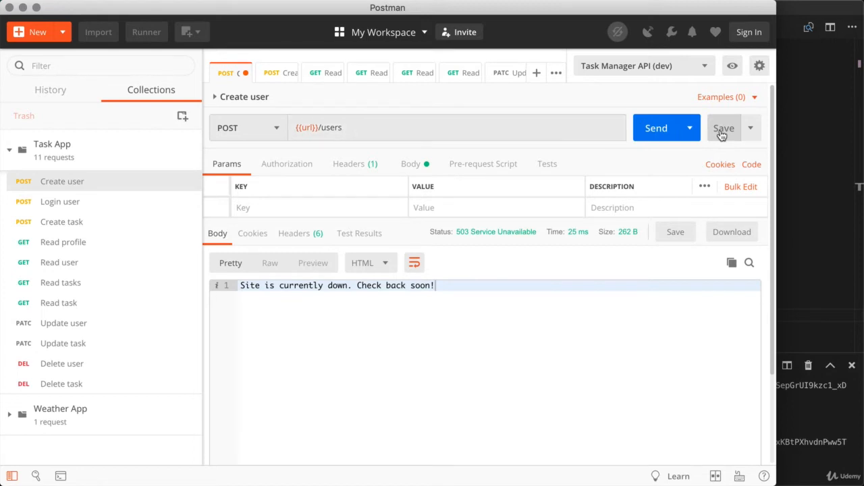
click(655, 135)
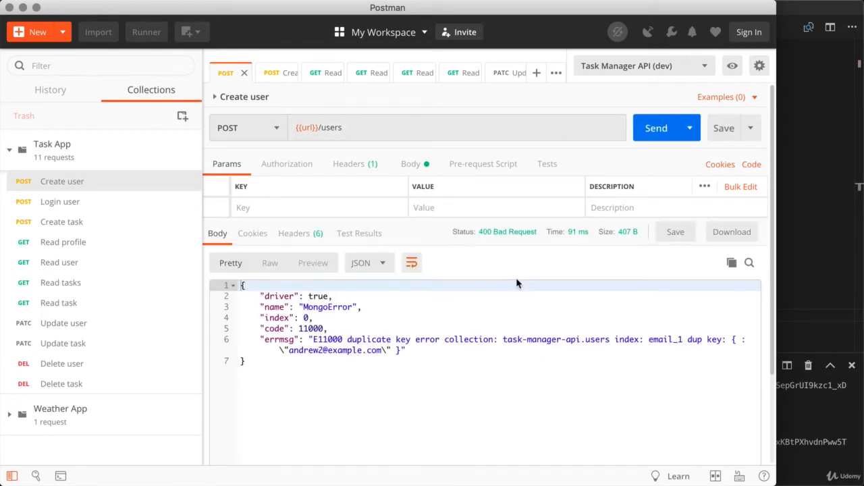
click(368, 397)
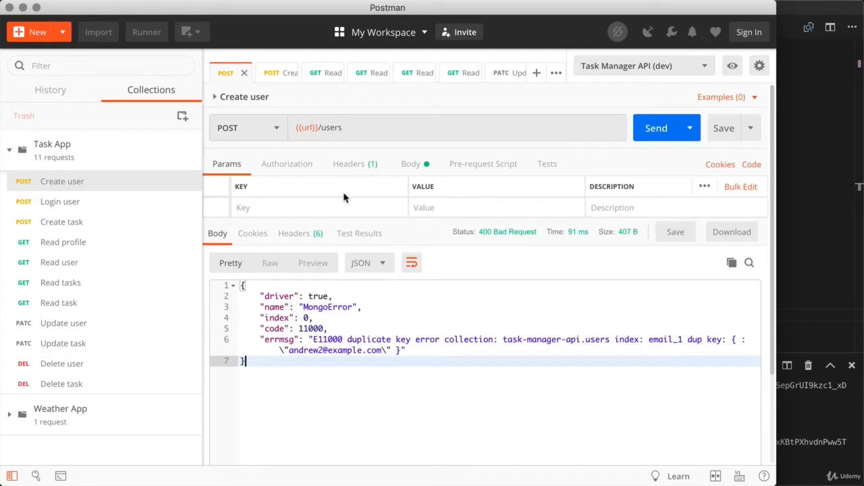
- Copy {{url}} from the Create user address and use it to replace localhost:3000 in the Login user request, then show its parameters
drag(318, 128, 293, 133)
key(super+c)
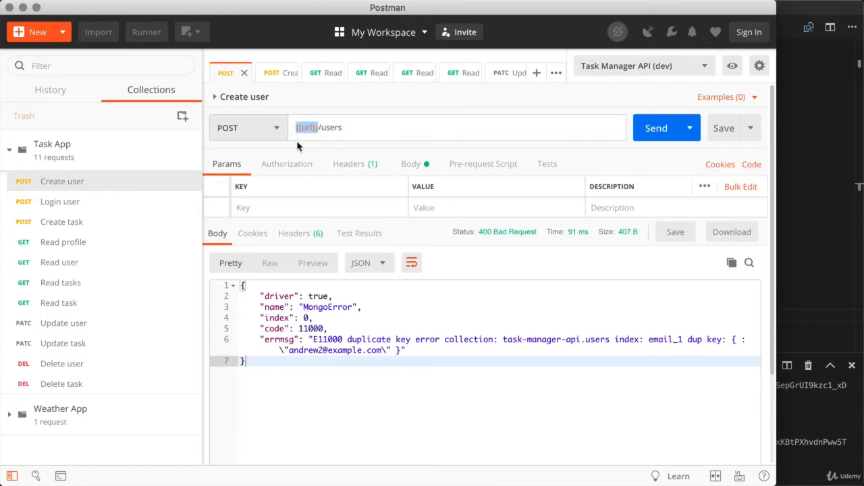
click(113, 210)
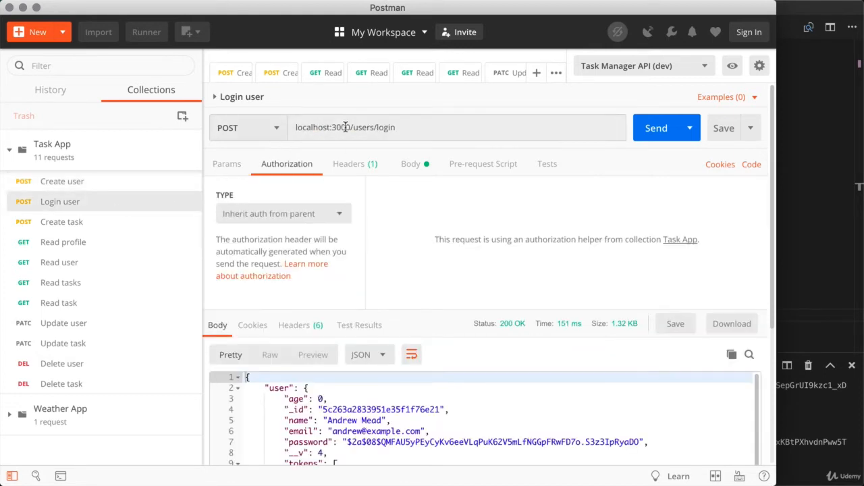
drag(350, 128, 288, 134)
text({{url}})
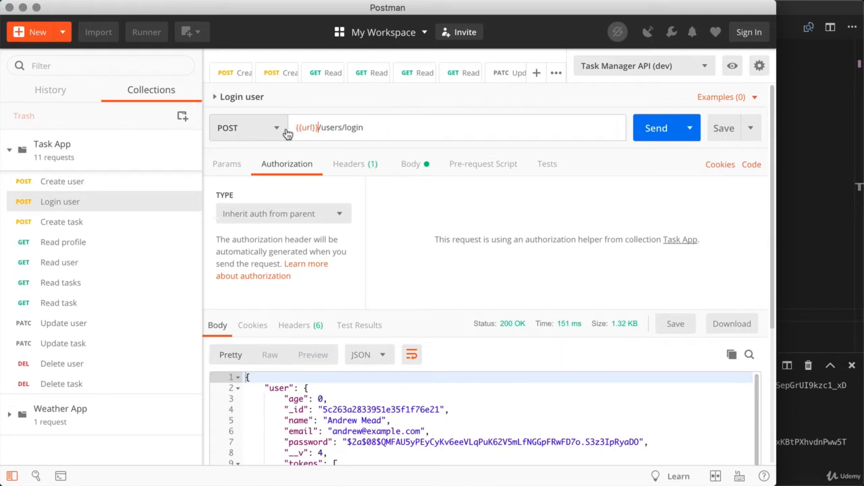
click(235, 166)
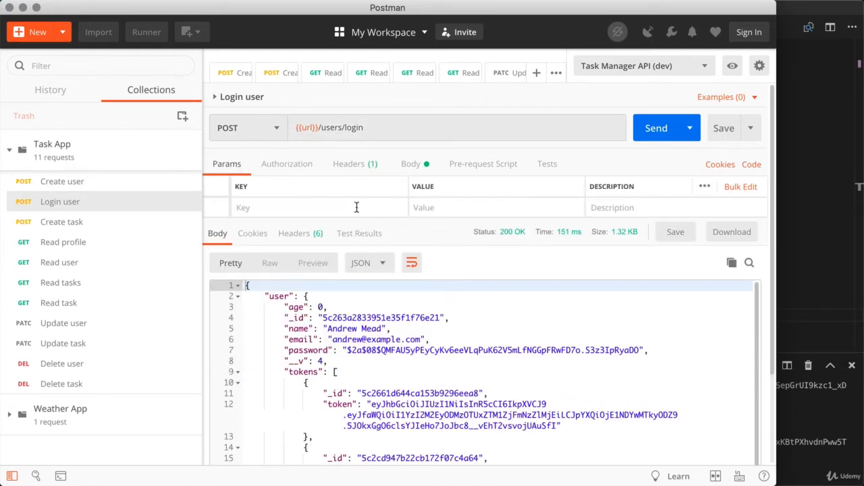
- Replace localhost:3000 with {{url}} in the Create task request's address
click(93, 226)
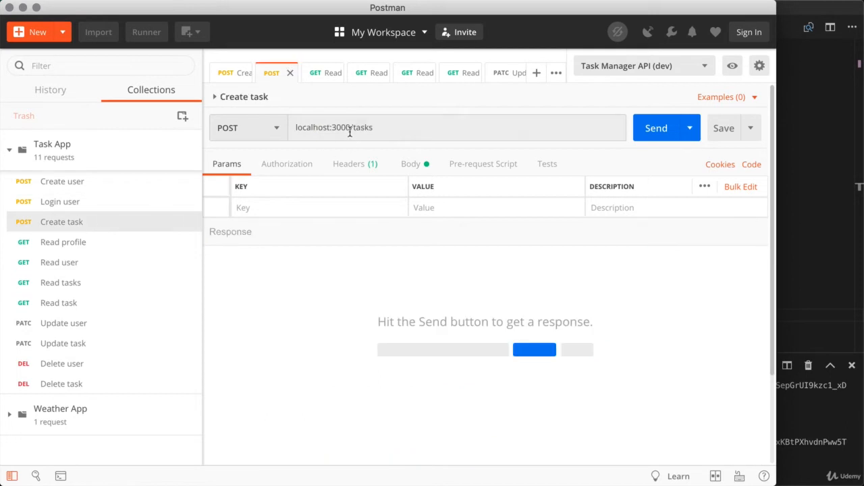
drag(348, 129, 292, 128)
text({{url}})
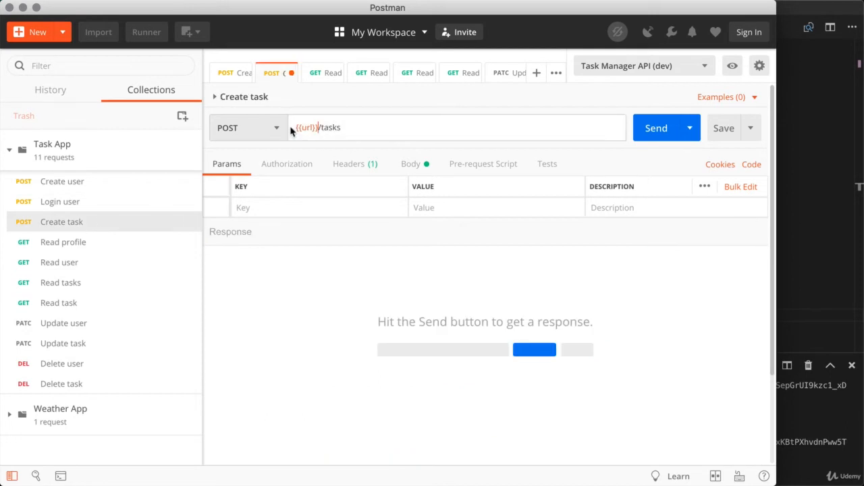
- Replace localhost:3000 with {{url}} in the Read profile request's address
click(128, 245)
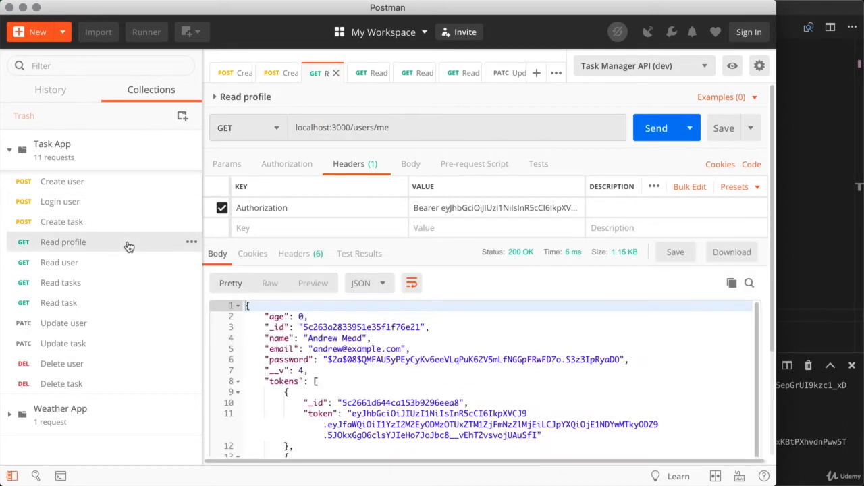
drag(349, 127, 295, 129)
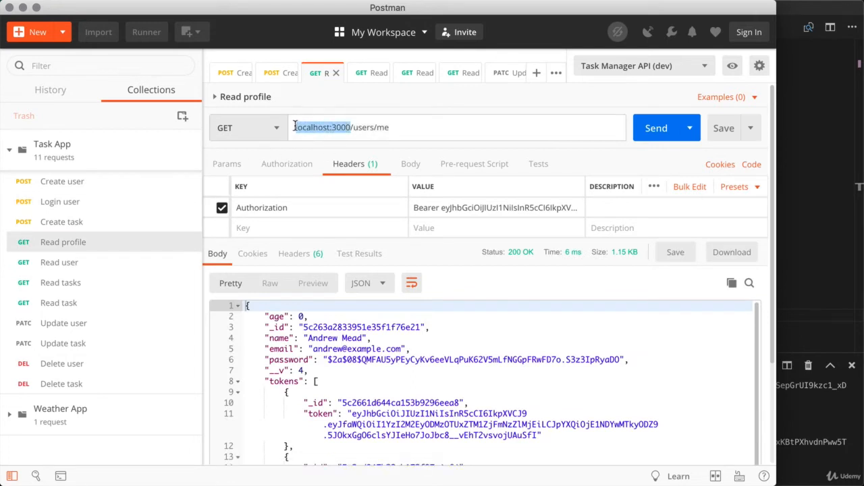
text({{url}})
- Replace localhost:3000 with {{url}} in the Read user request's address
click(116, 264)
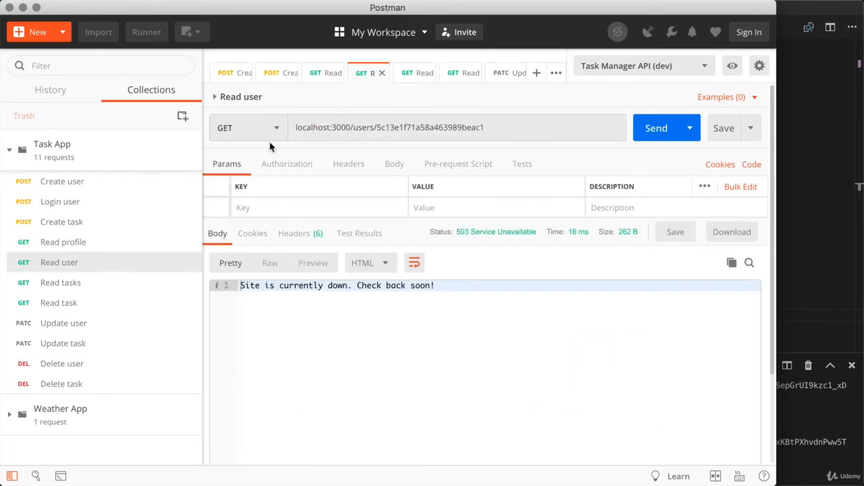
drag(346, 126, 284, 128)
text({{url}})
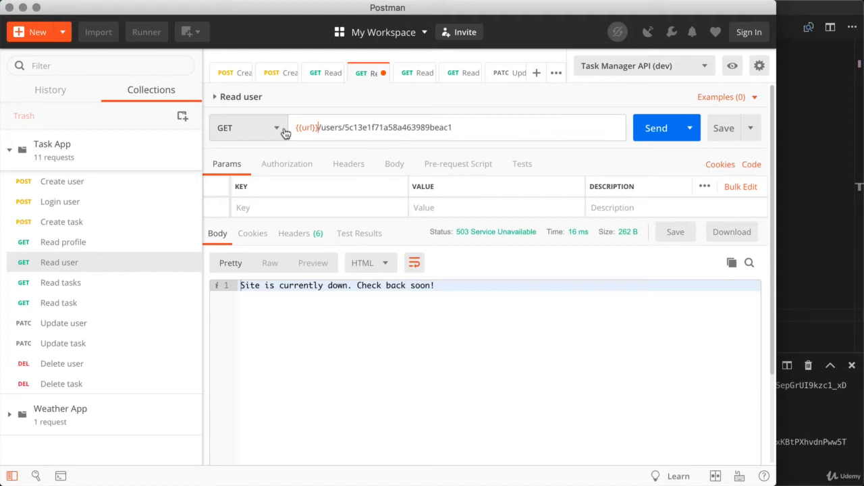
- Replace localhost:3000 with {{url}} in the addresses of the Read tasks and Read task requests
click(88, 283)
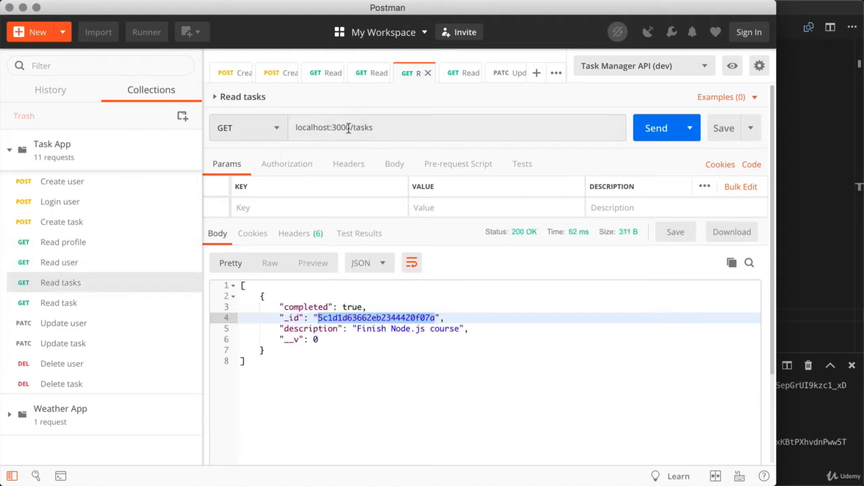
drag(350, 127, 294, 127)
text({{url}})
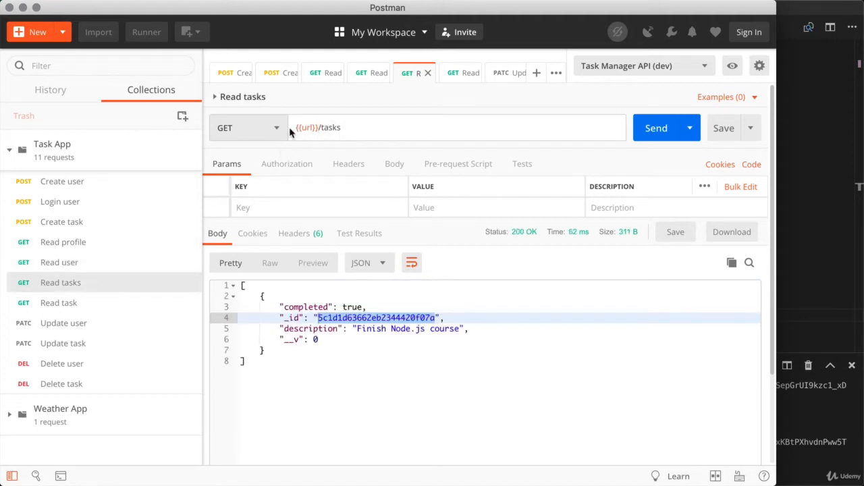
click(97, 305)
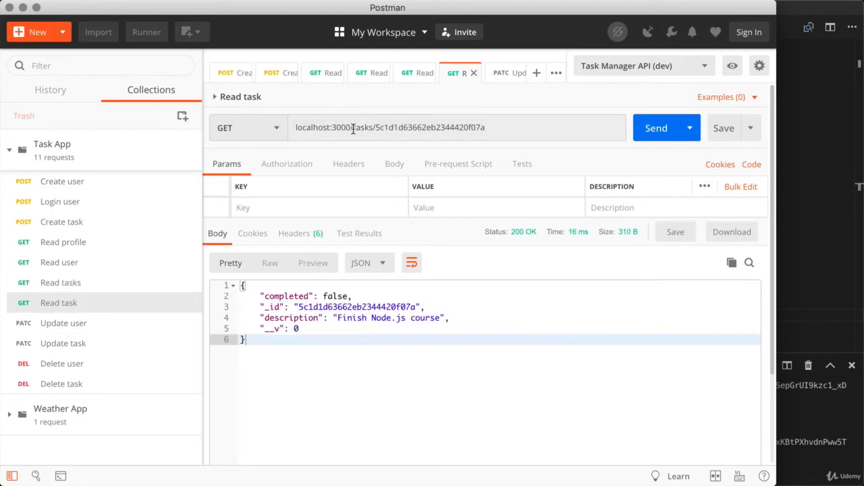
drag(350, 130, 289, 127)
text({{url}})
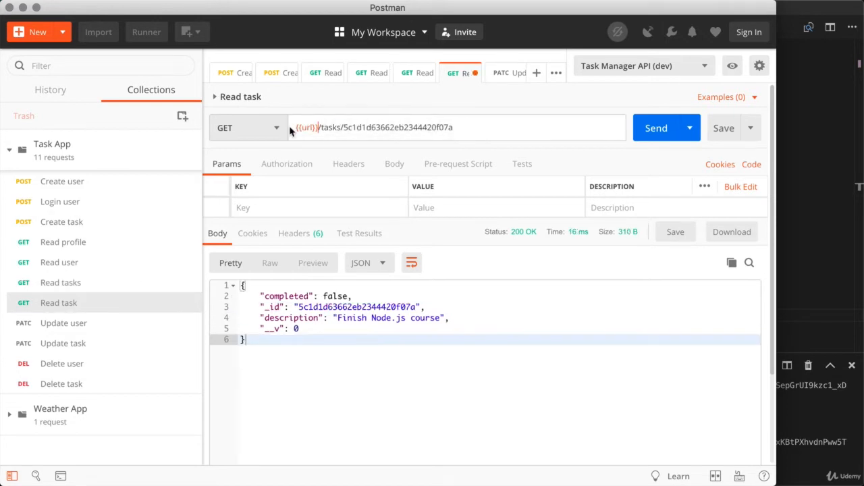
- Replace localhost:3000 with {{url}} in the addresses of the Update user and Update task requests
click(98, 325)
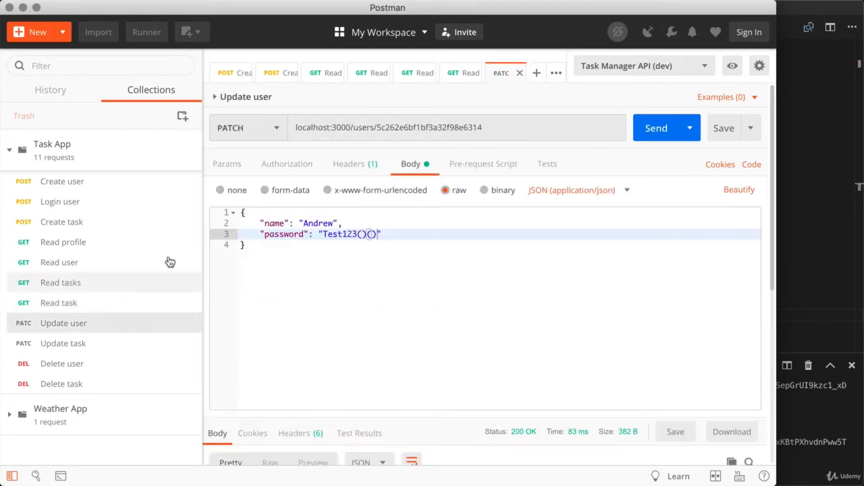
drag(350, 130, 289, 128)
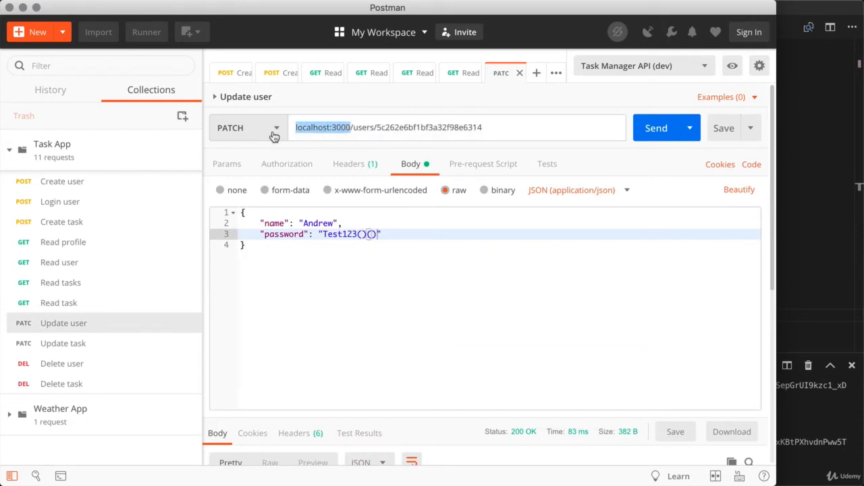
text({{url}})
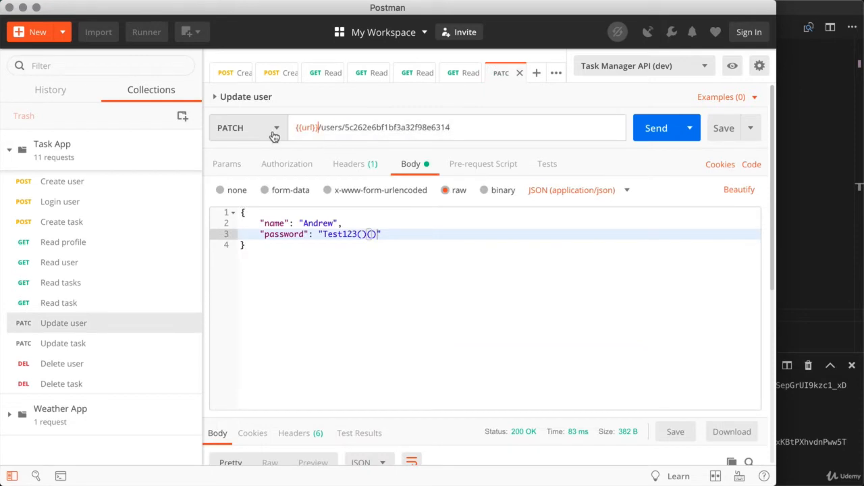
click(98, 348)
drag(351, 102, 287, 101)
key(super+v)
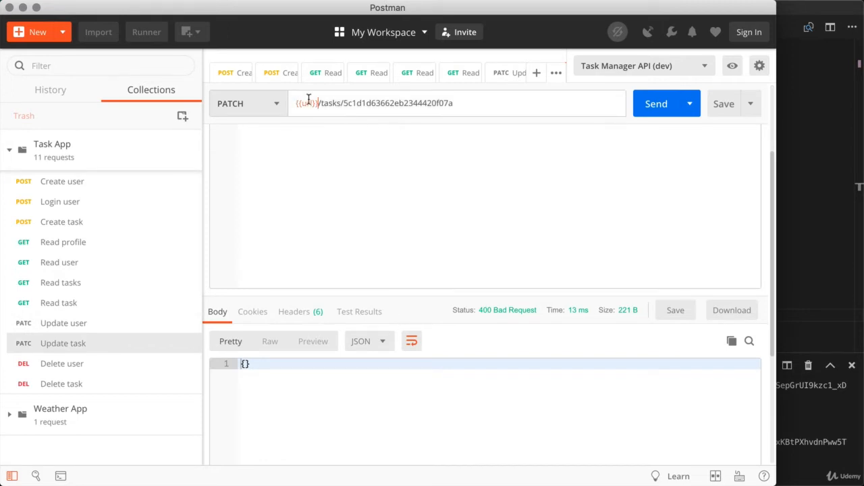
- Replace localhost:3000 with {{url}} in the addresses of the Delete user and Delete task requests
click(109, 368)
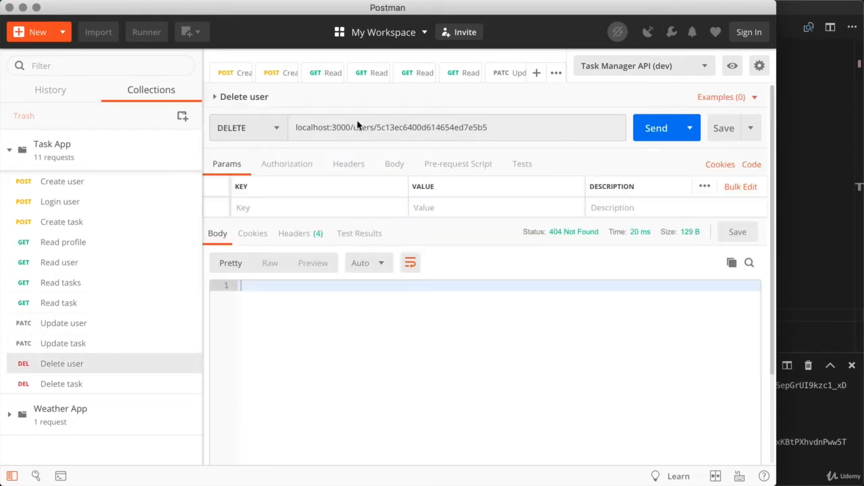
drag(351, 127, 291, 129)
text({{url}})
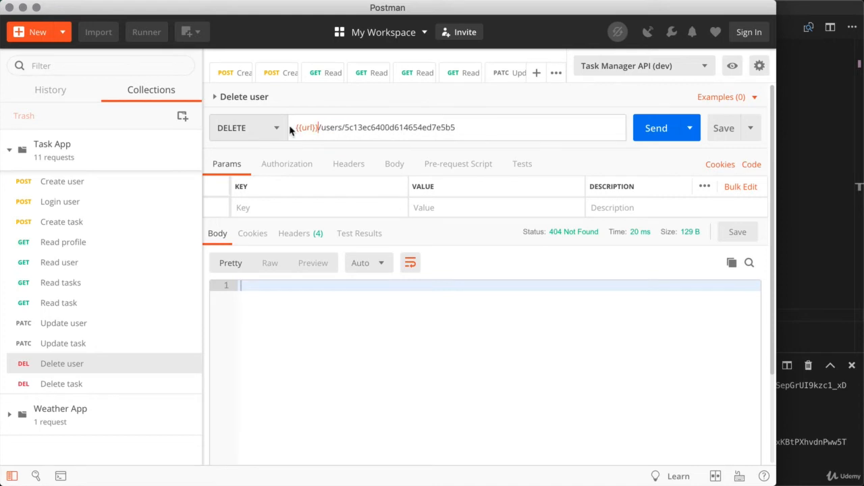
click(62, 384)
double_click(349, 127)
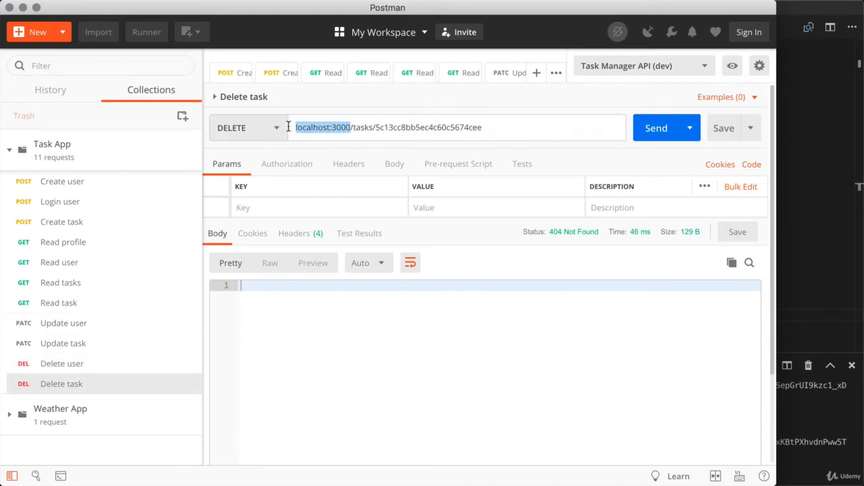
text({{url}})
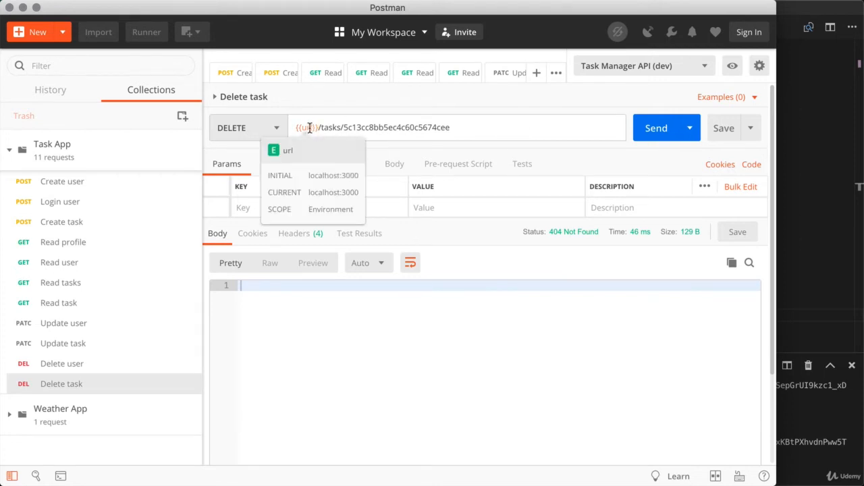
- Check the {{url}} variable in the Create user request's address
click(225, 73)
double_click(307, 127)
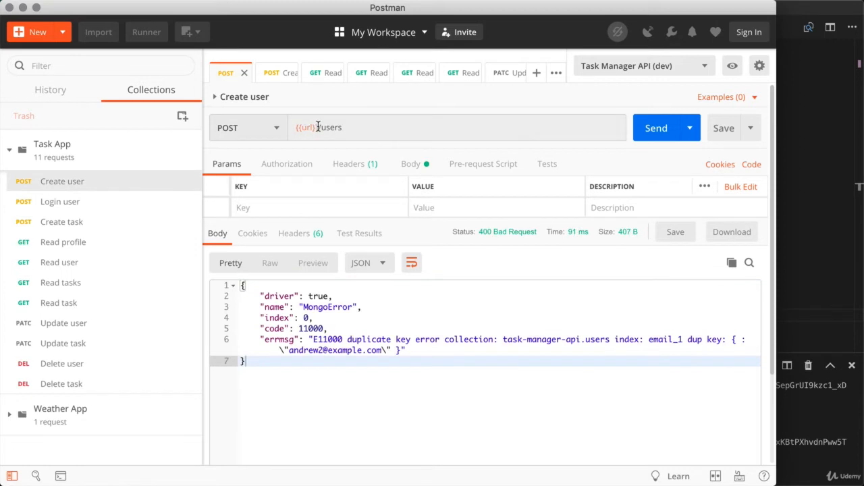
click(377, 379)
- Send the Read profile request and copy the token from its Authorization header value, leaving out the Bearer prefix
click(105, 250)
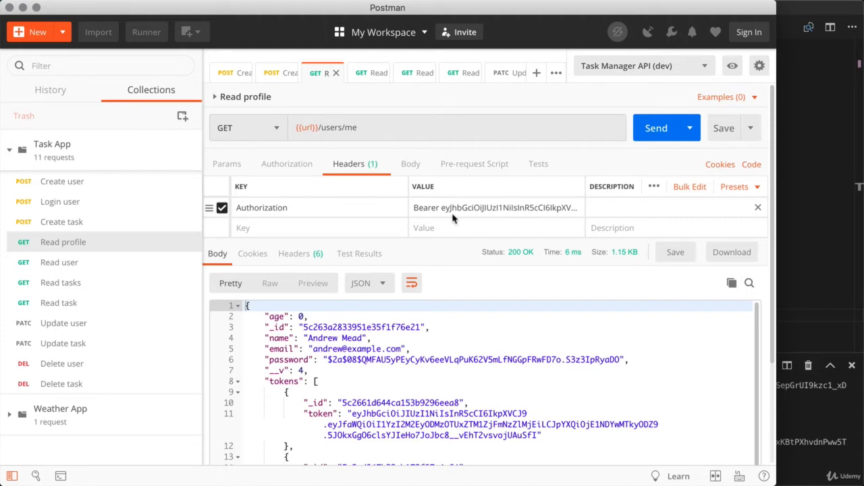
click(656, 127)
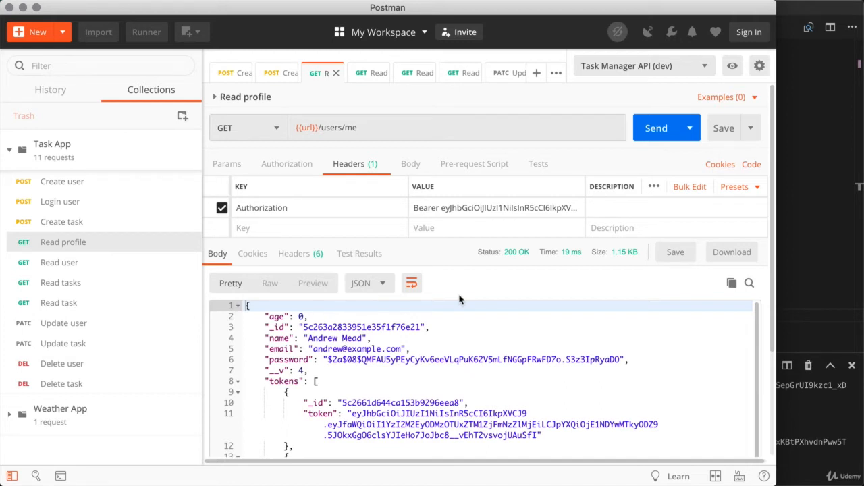
click(442, 208)
click(416, 220)
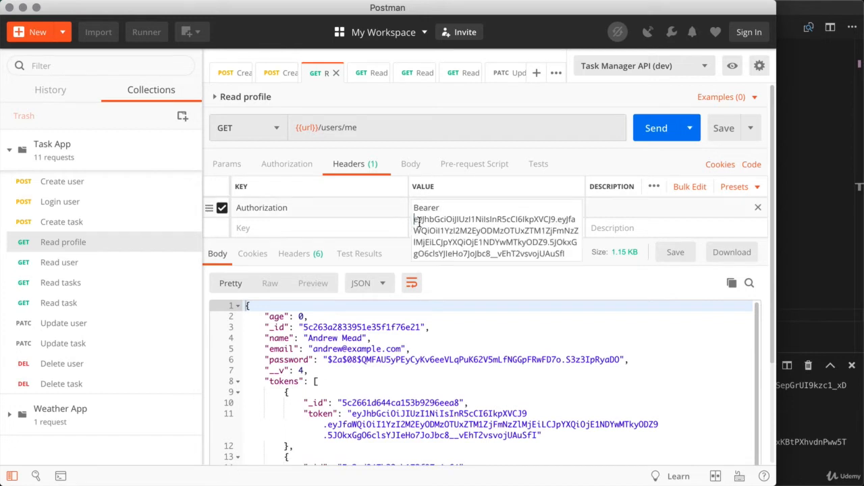
drag(418, 223, 579, 249)
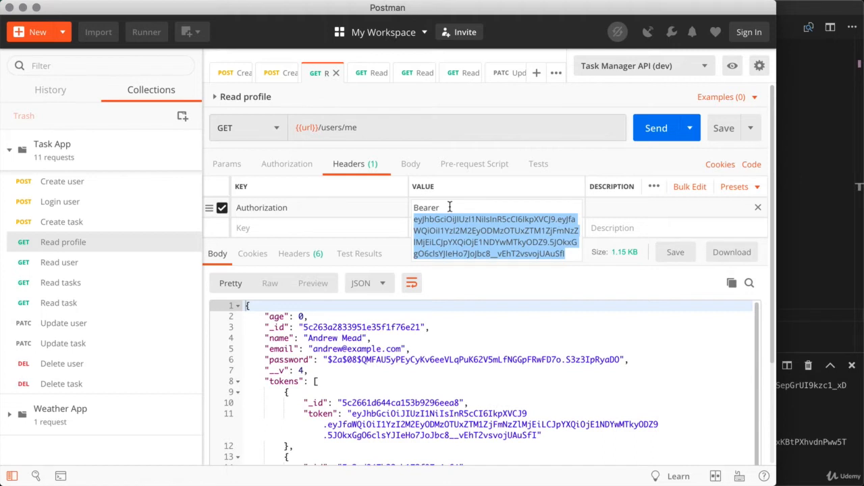
click(472, 207)
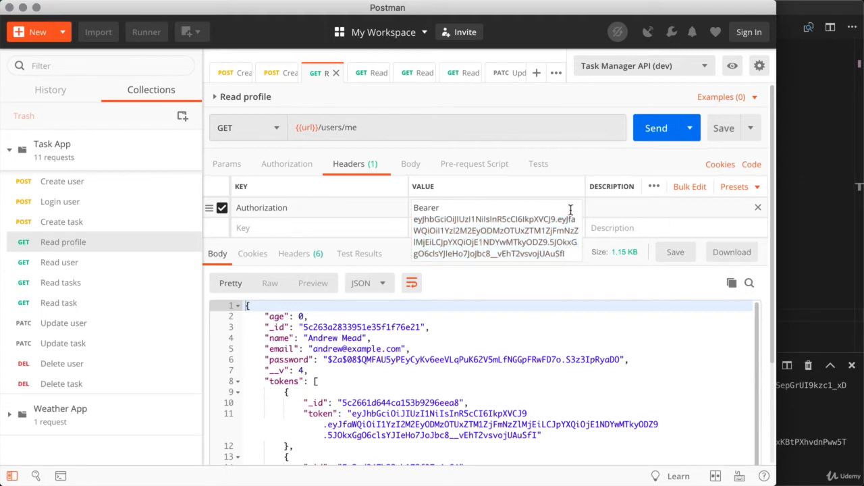
- Remove the Authorization header from the Read profile request and send the request without it
click(757, 210)
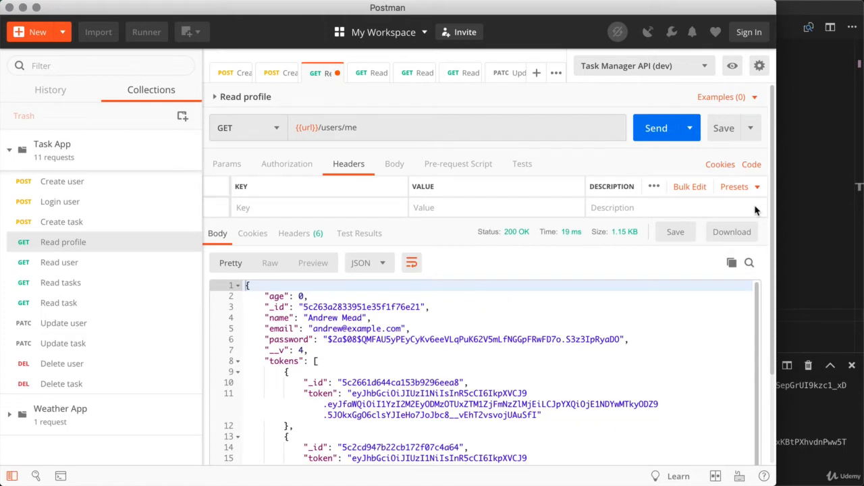
click(666, 137)
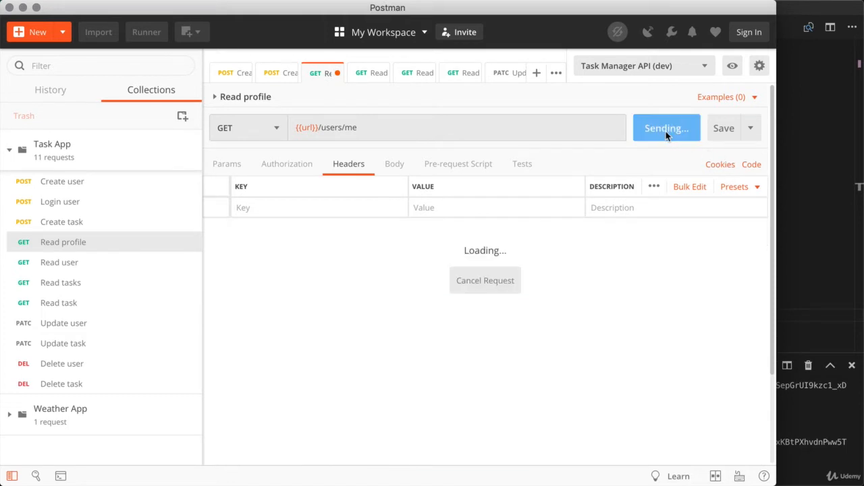
click(515, 309)
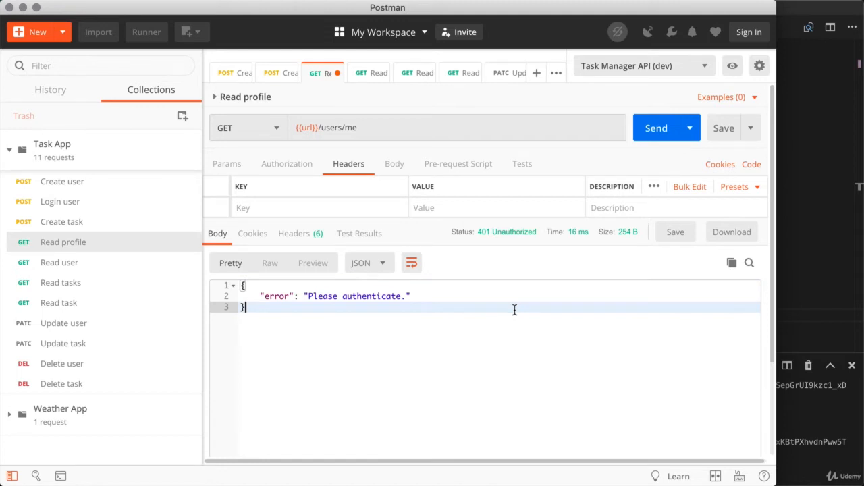
- Give the Read profile request Bearer Token authorization with the copied authentication token, saving and sending it as a test
click(279, 163)
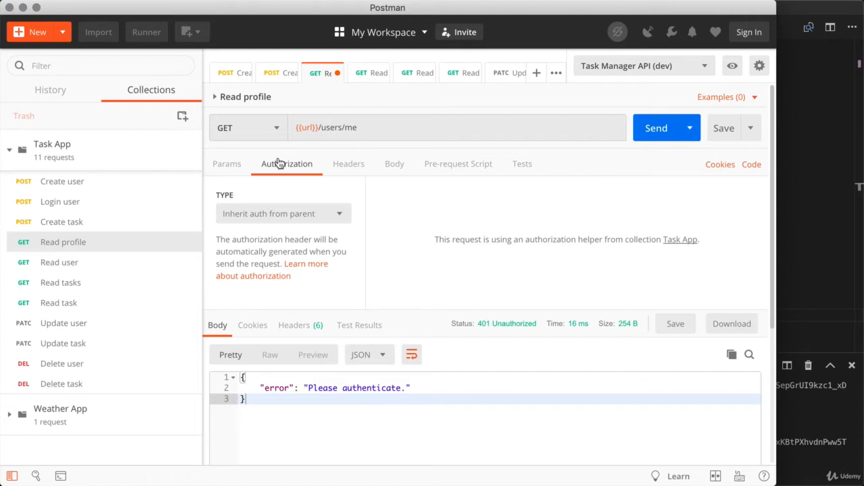
click(313, 220)
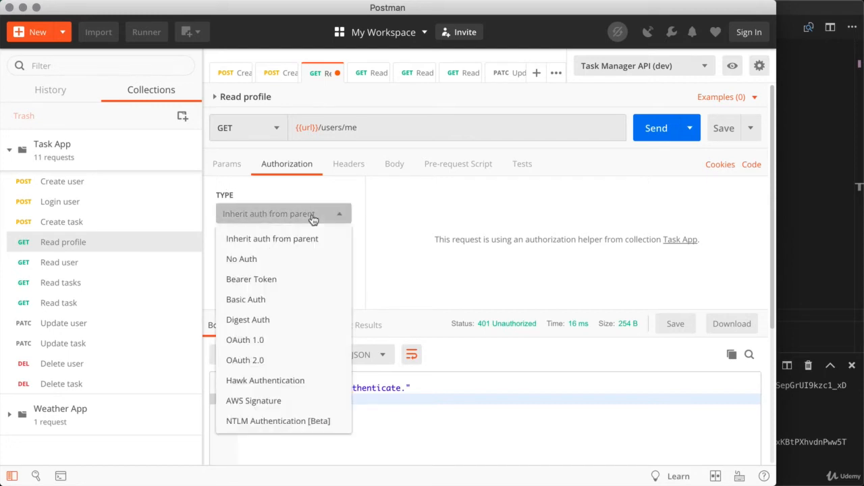
click(280, 284)
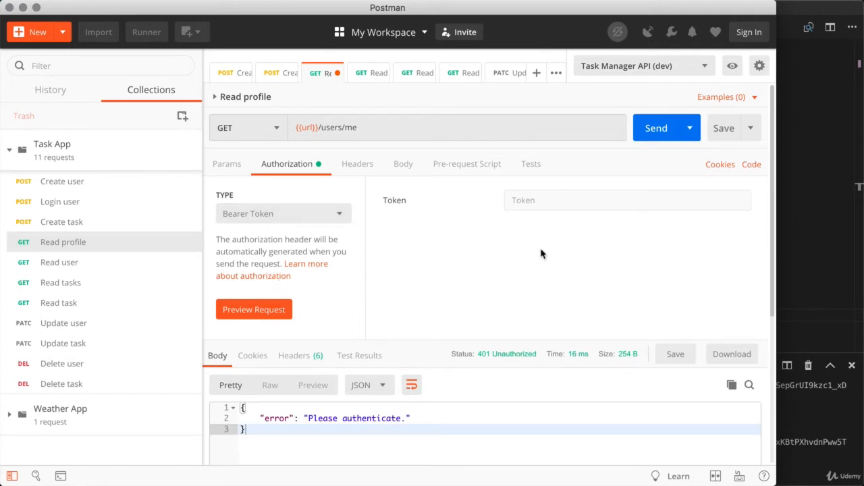
click(552, 201)
key(super+v)
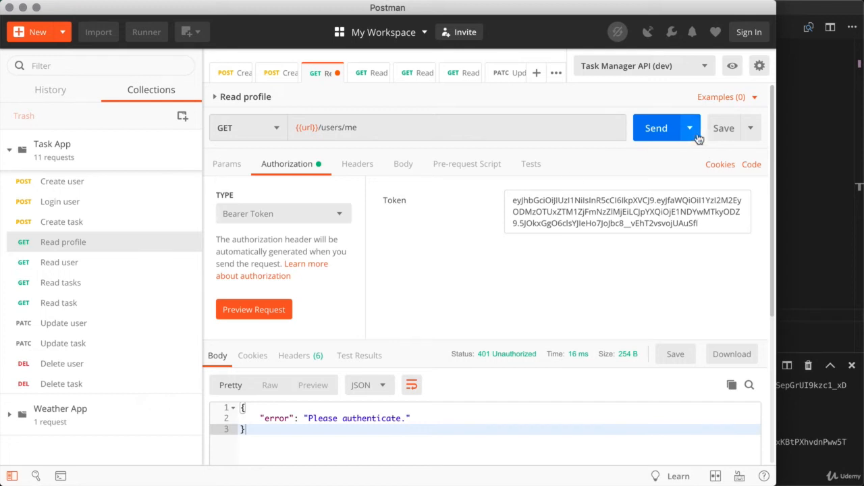
click(723, 129)
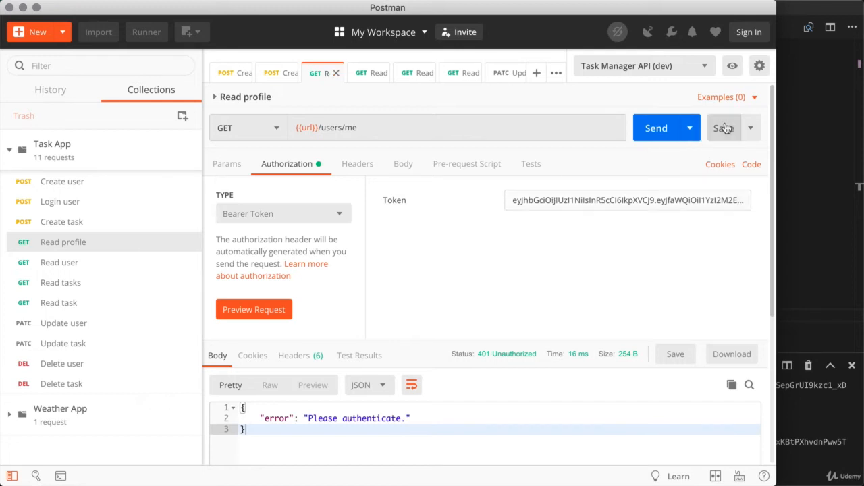
click(656, 128)
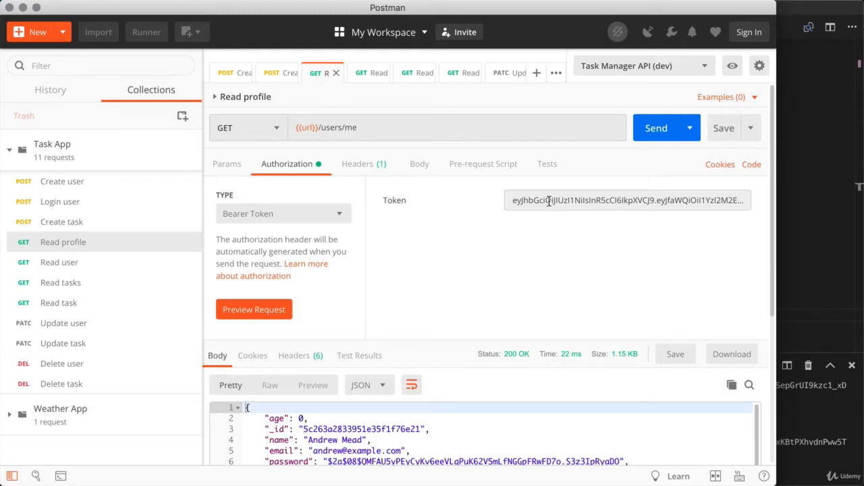
- Set the Read profile request's authorization type to Inherit auth from parent and save the request
click(276, 218)
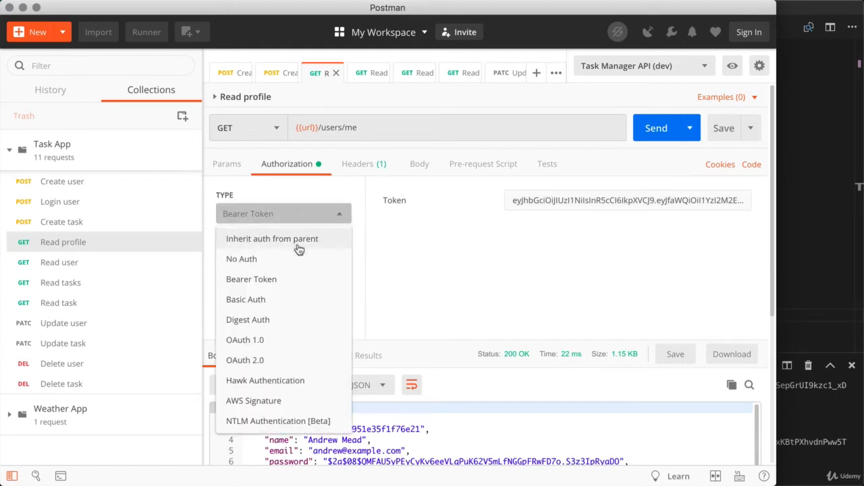
click(280, 245)
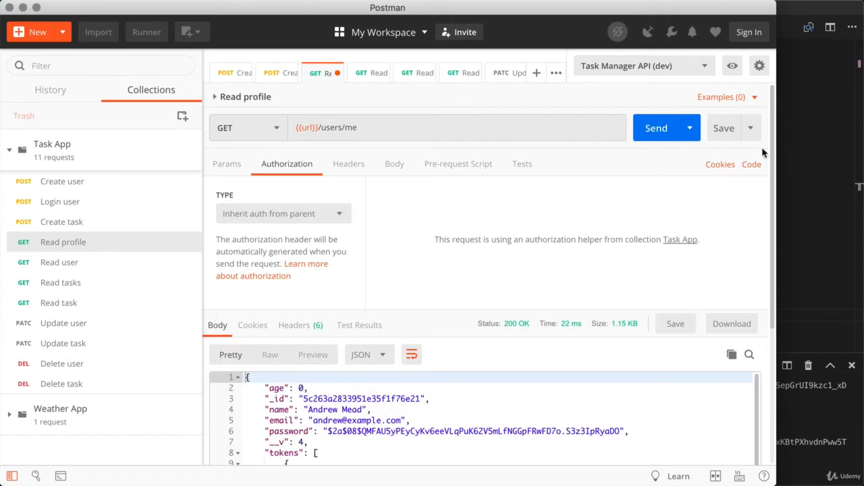
click(723, 128)
click(236, 168)
- Set the Task App collection's authorization type to Bearer Token, paste the copied authentication token, and update the collection
mouse_move(190, 148)
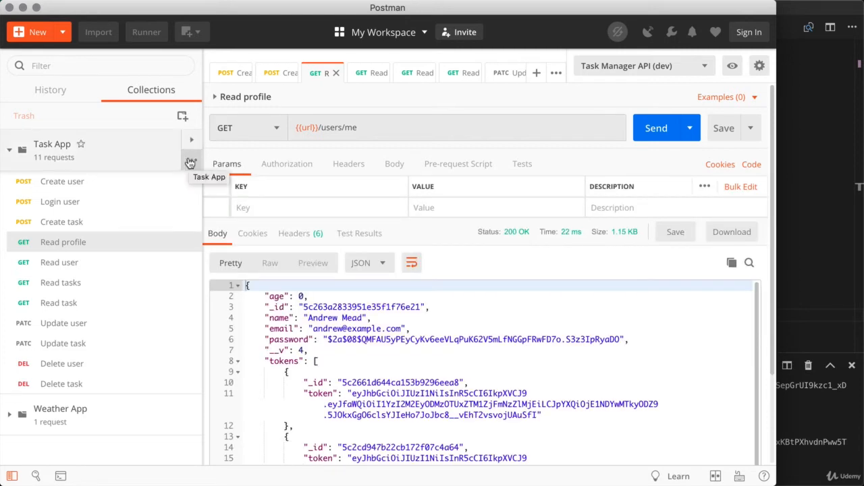
click(190, 163)
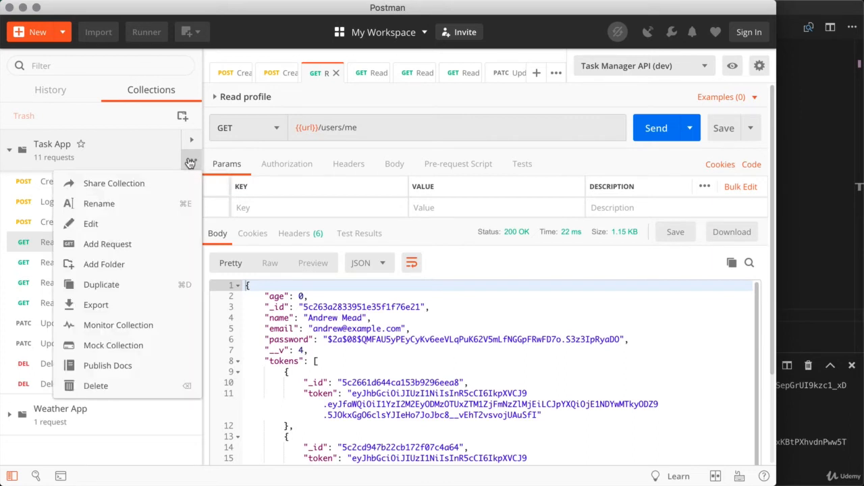
click(128, 223)
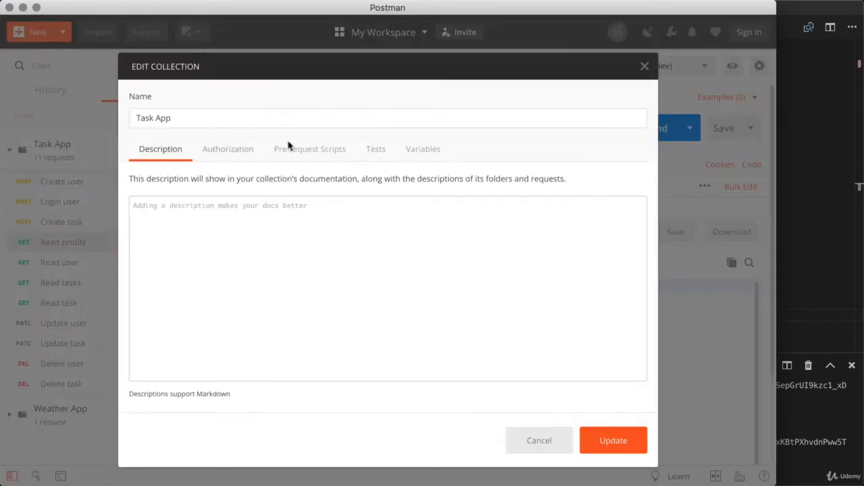
click(227, 159)
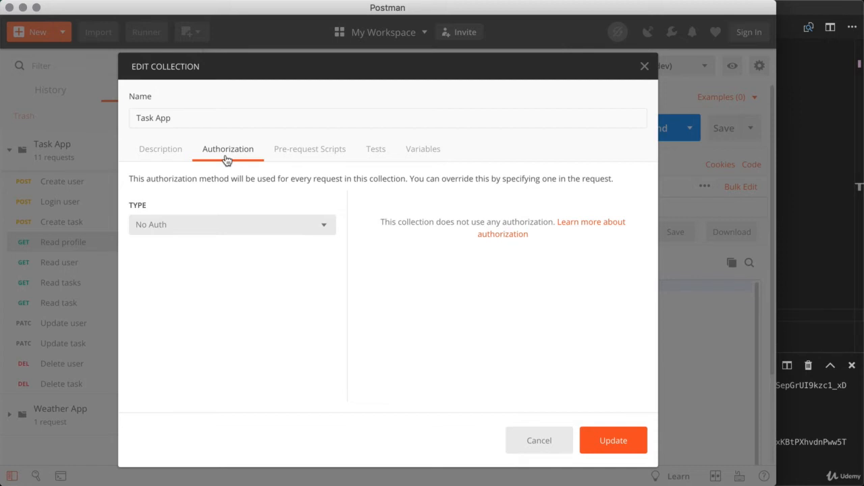
click(241, 234)
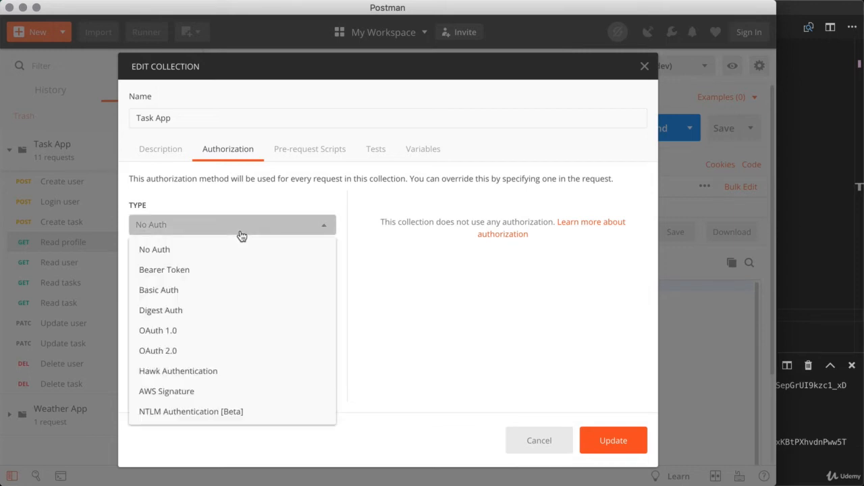
click(207, 267)
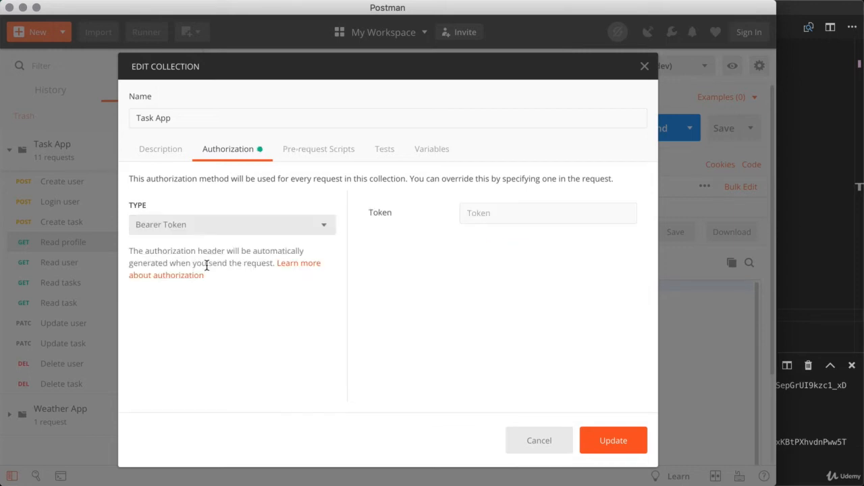
click(563, 212)
key(super+v)
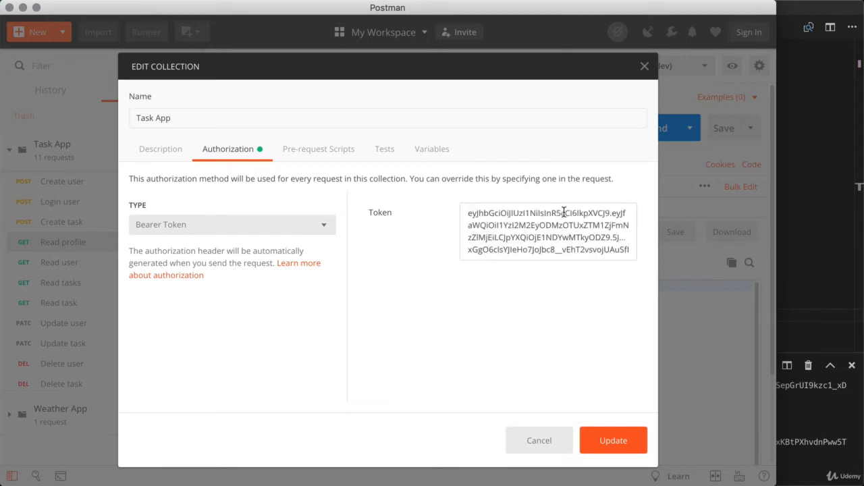
click(625, 443)
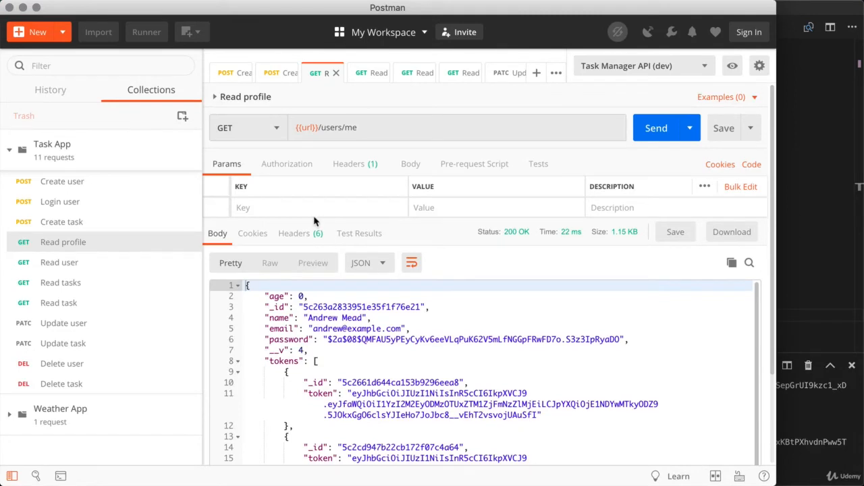
- Send the Read profile request and inspect its inherited authorization type and generated Authorization header
click(283, 167)
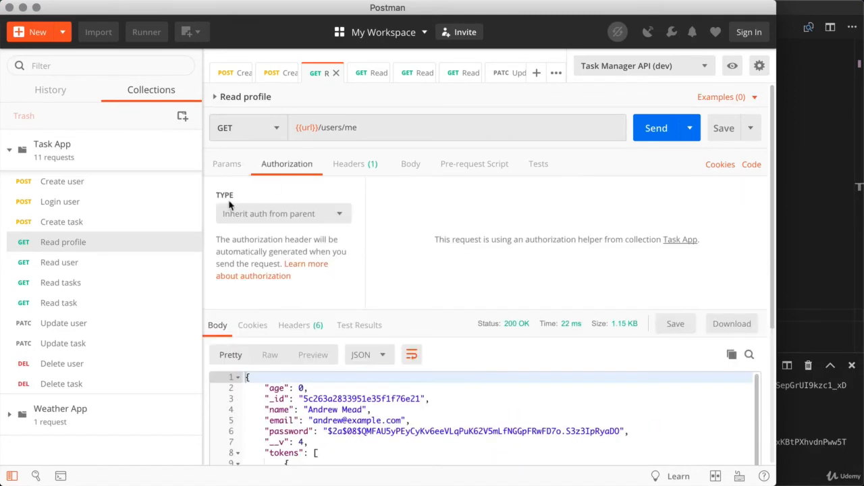
click(226, 166)
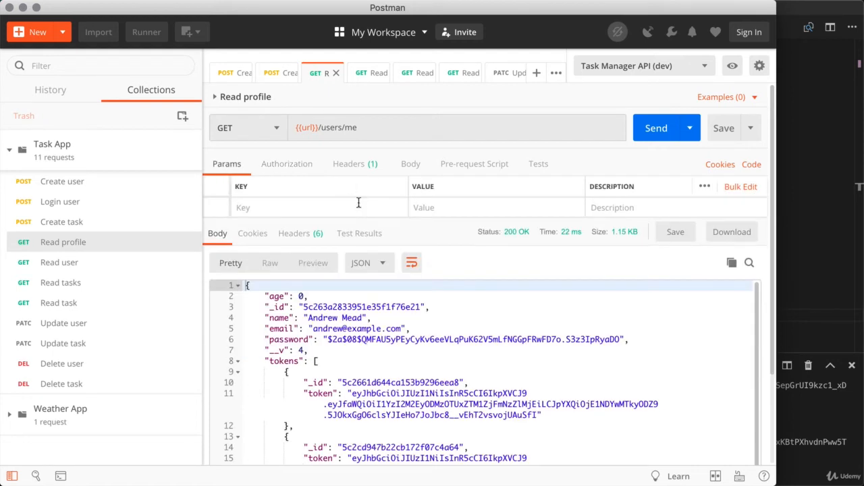
click(650, 126)
click(289, 166)
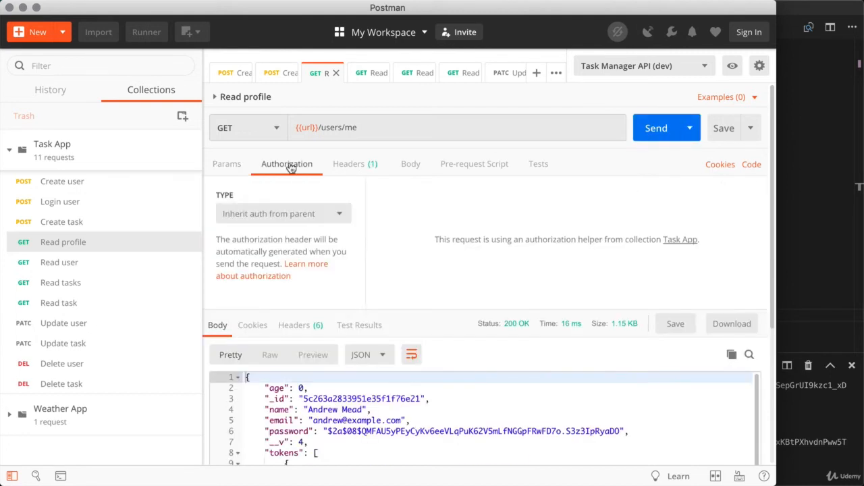
click(335, 168)
click(297, 165)
click(234, 168)
click(336, 166)
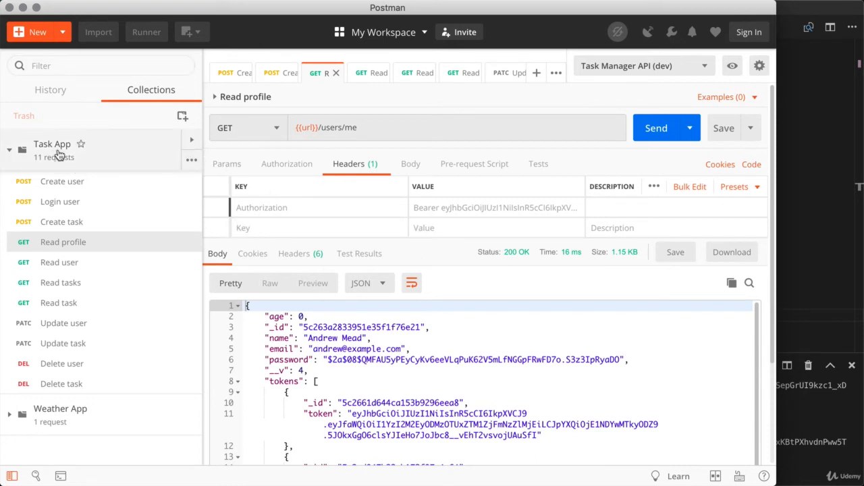
click(226, 168)
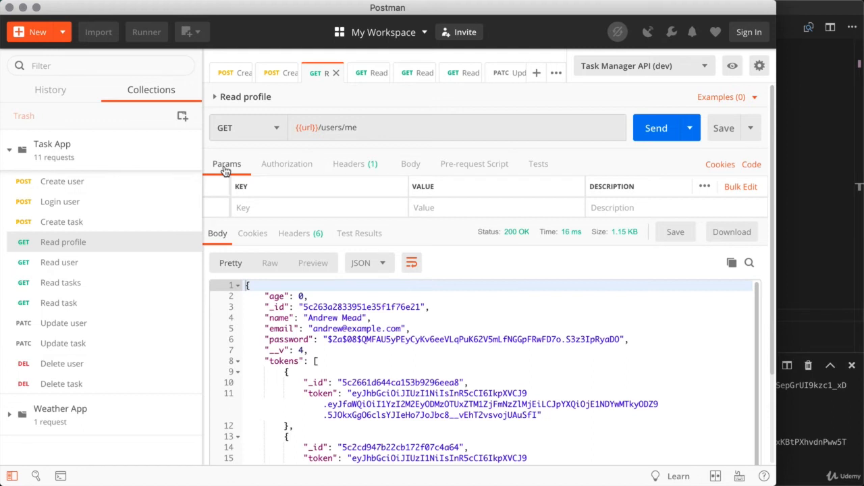
- Set the Create user request's authorization type to No Auth and save the request
click(113, 187)
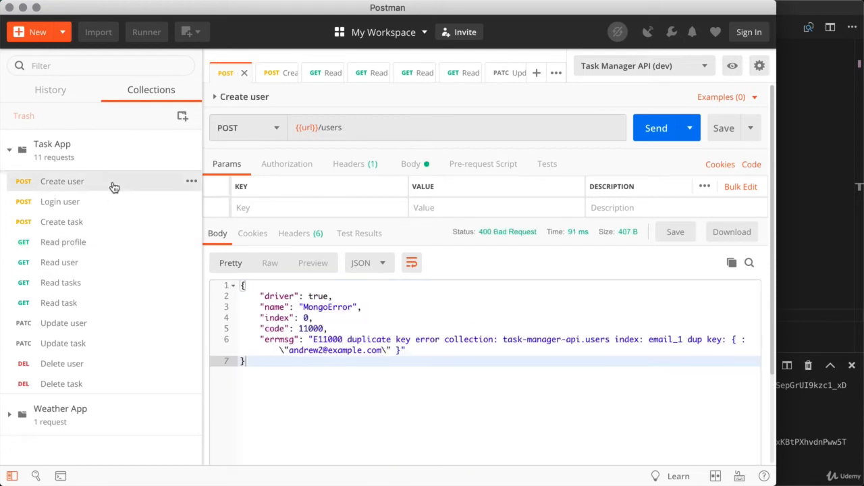
click(270, 170)
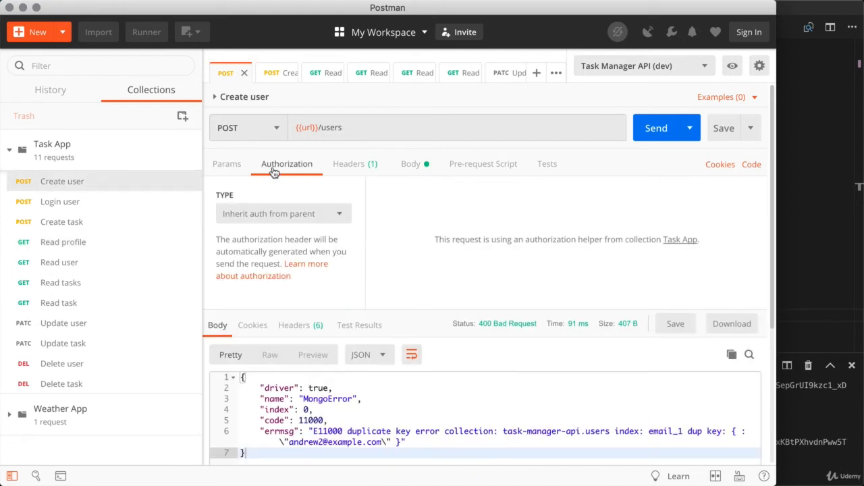
click(277, 215)
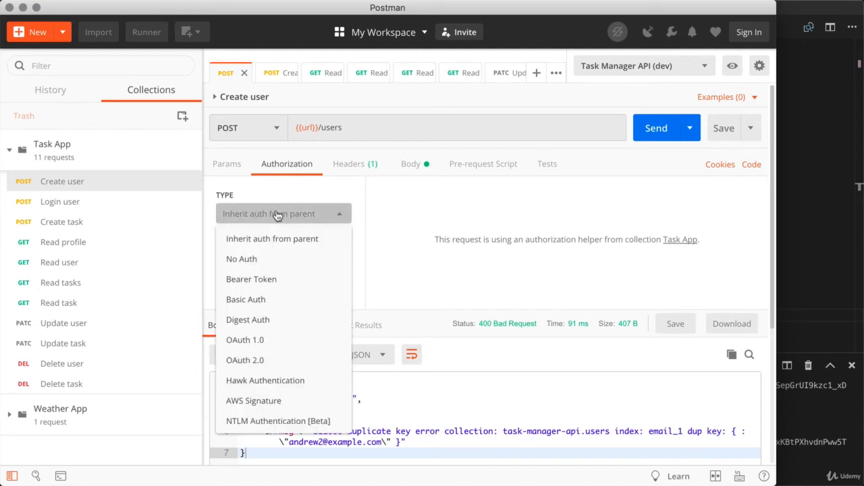
click(257, 257)
click(718, 129)
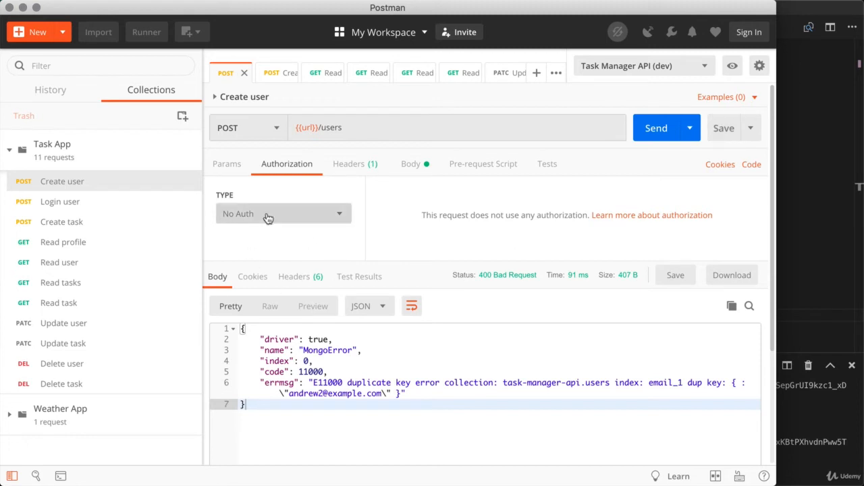
- Set the Login user request's authorization type to No Auth
click(84, 200)
click(267, 166)
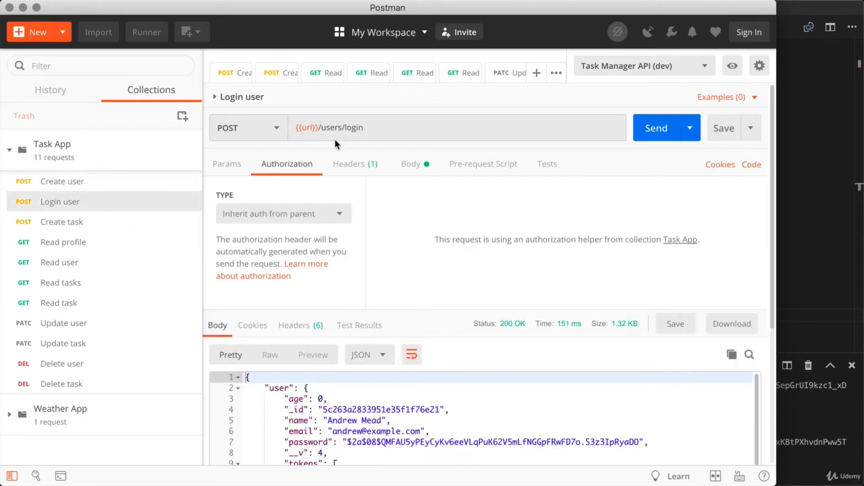
click(334, 218)
click(303, 253)
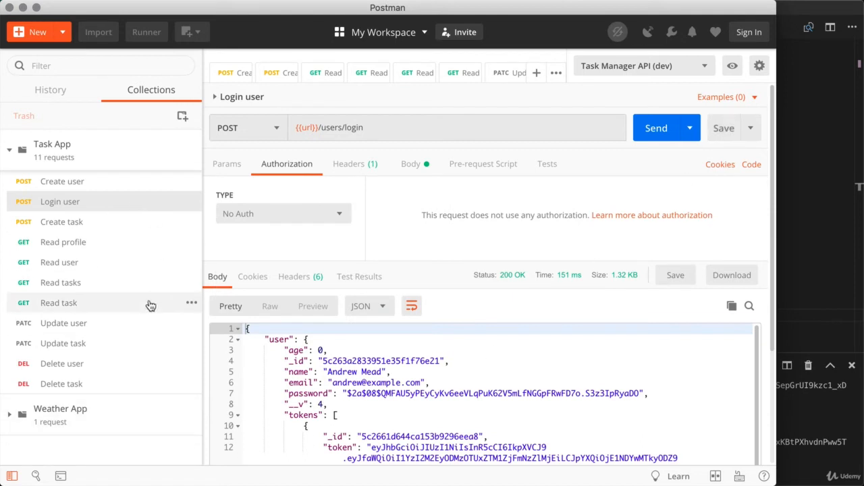
- Check the Update user request's authorization type and return to the Read profile request's response
click(121, 331)
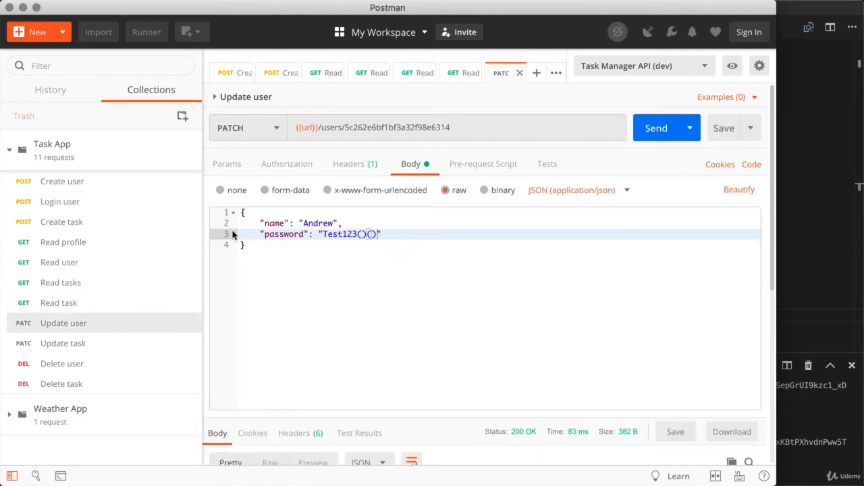
click(281, 173)
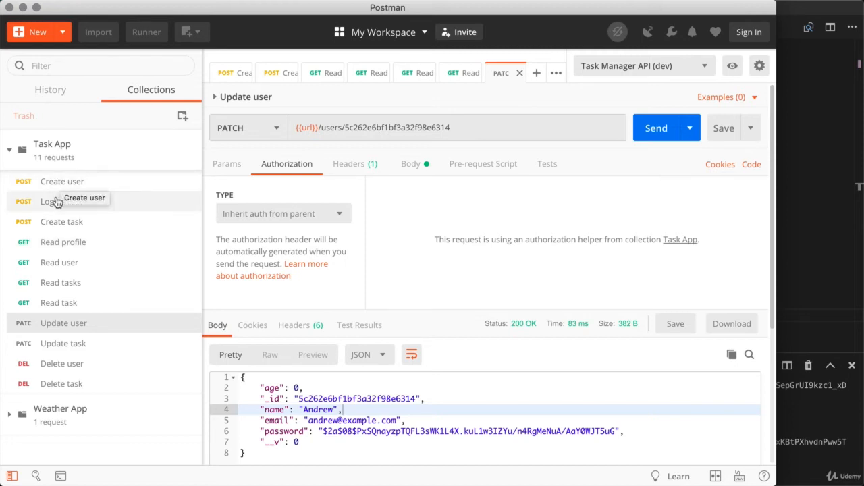
click(71, 242)
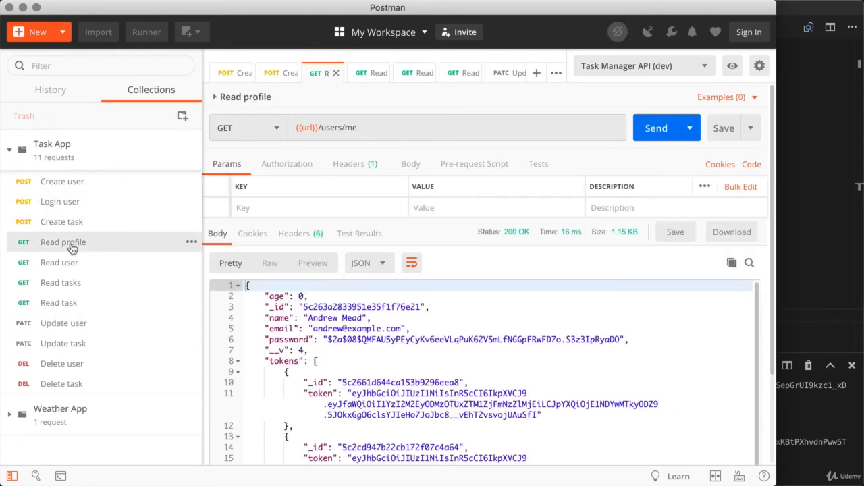
click(262, 436)
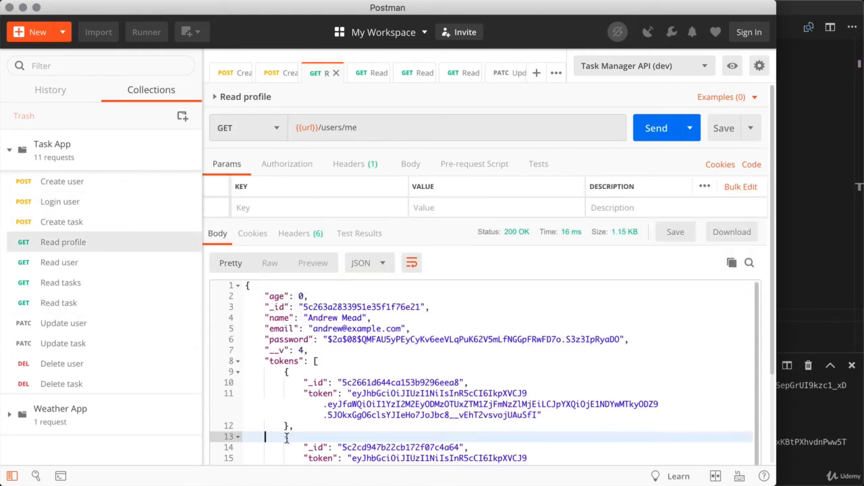
key(super+Tab)
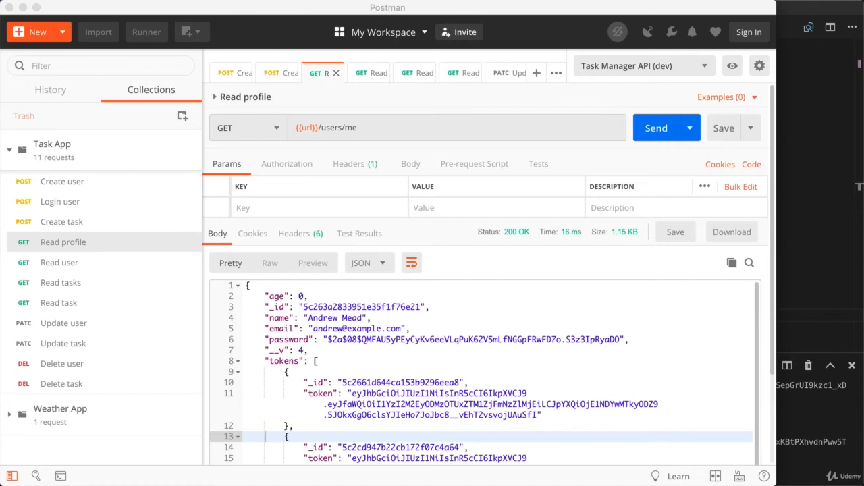
key(super+Tab)
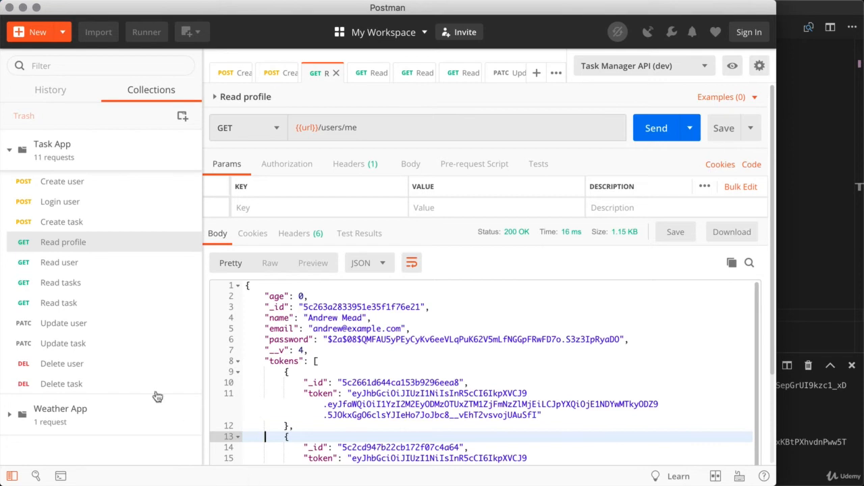
- Review the Create user request, and examine the Login user request's Pre-request Script and Tests editors
click(77, 186)
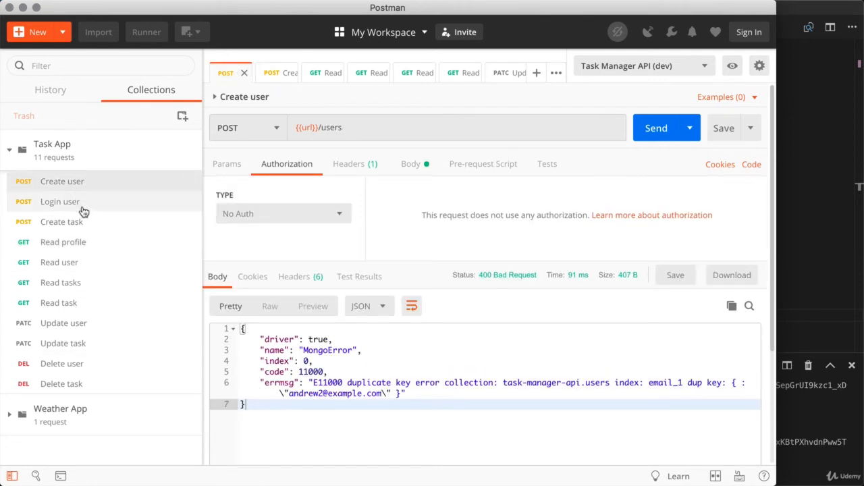
click(83, 211)
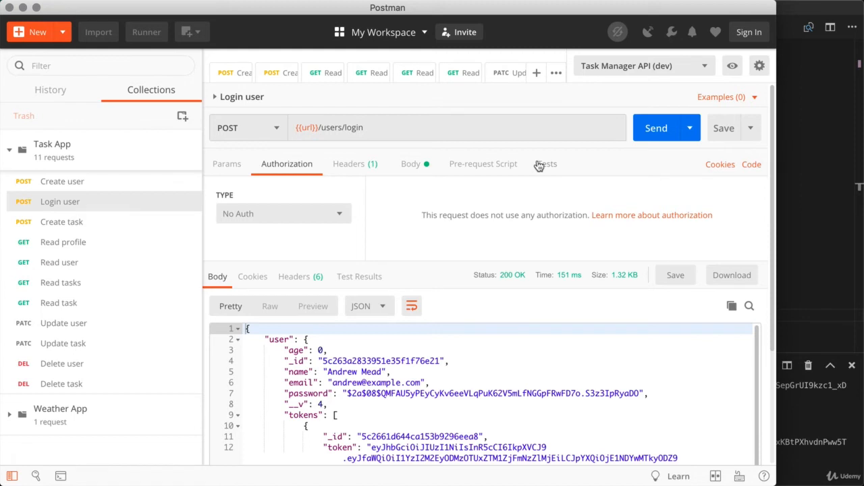
click(503, 168)
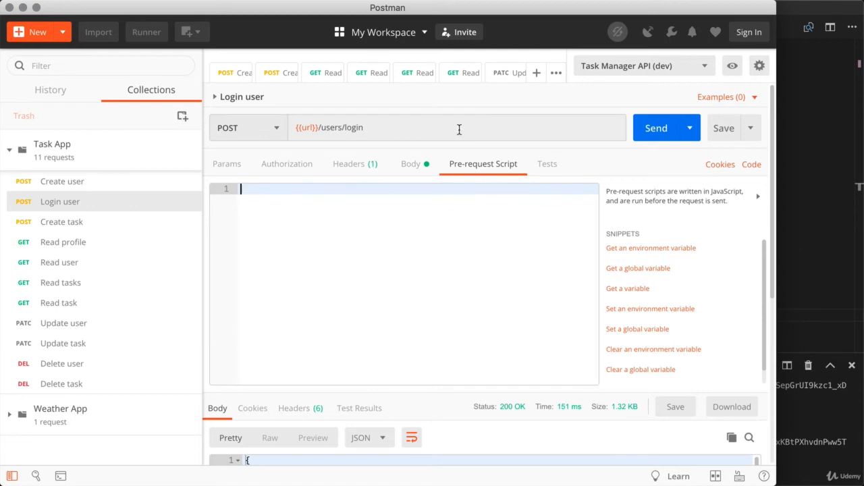
click(549, 165)
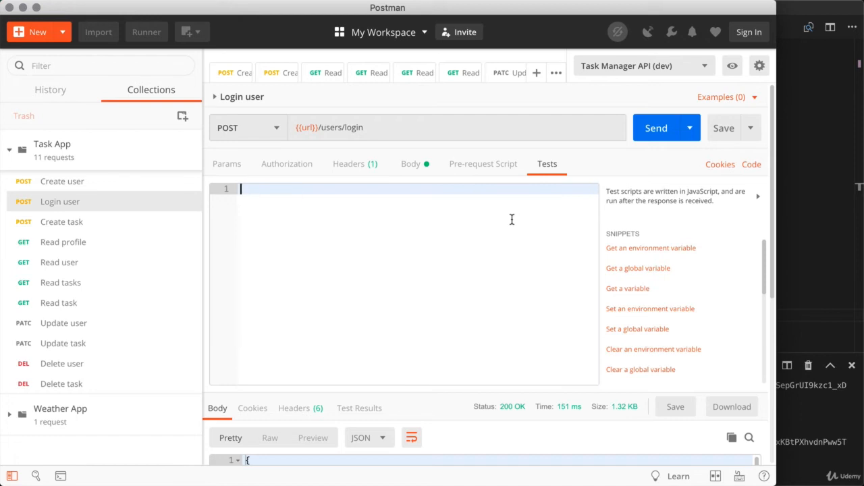
- Set the Task App collection's Bearer Token authorization to the variable {{authToken}} and update the collection
mouse_move(183, 162)
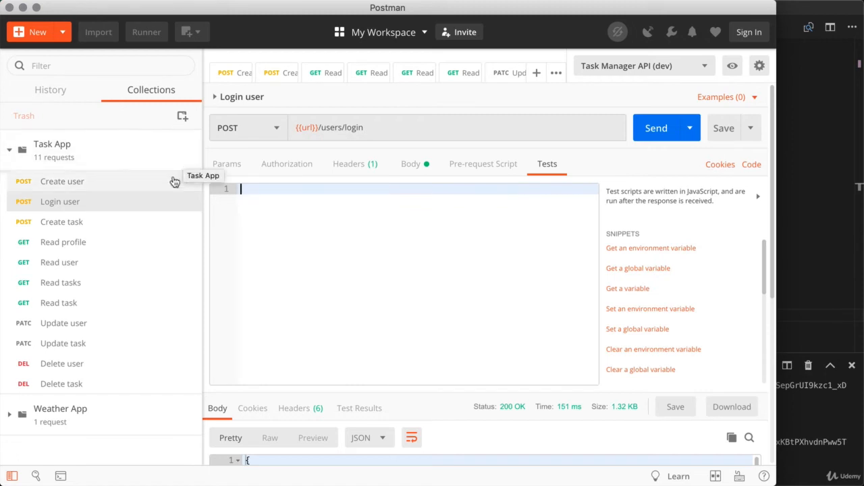
click(193, 162)
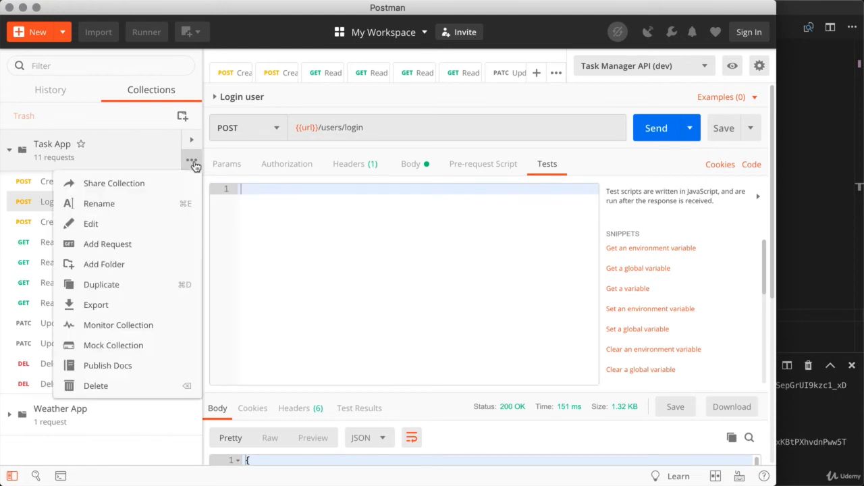
click(145, 223)
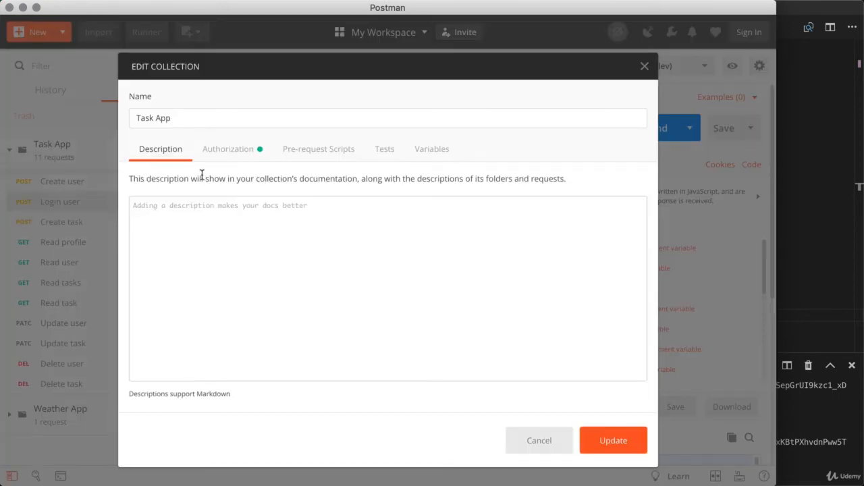
click(229, 153)
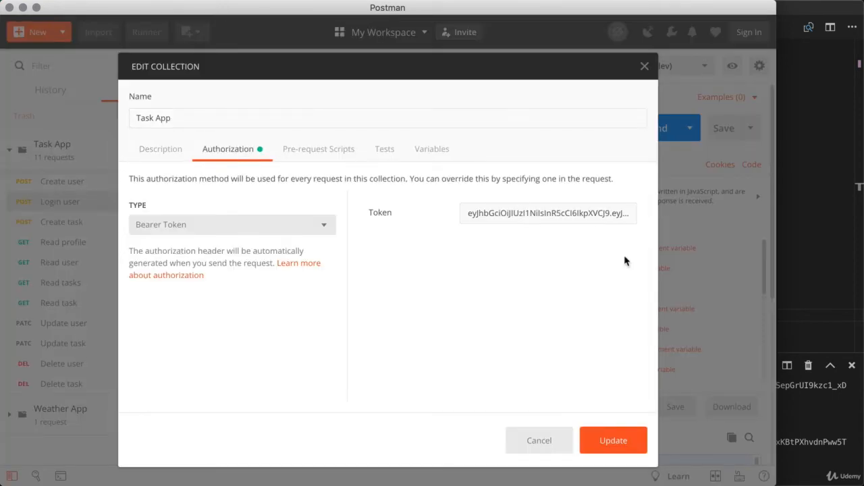
click(549, 216)
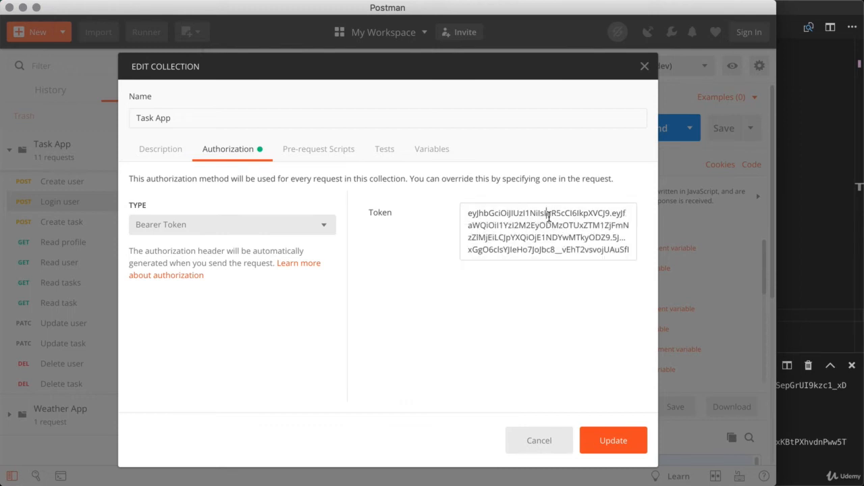
key(super+a)
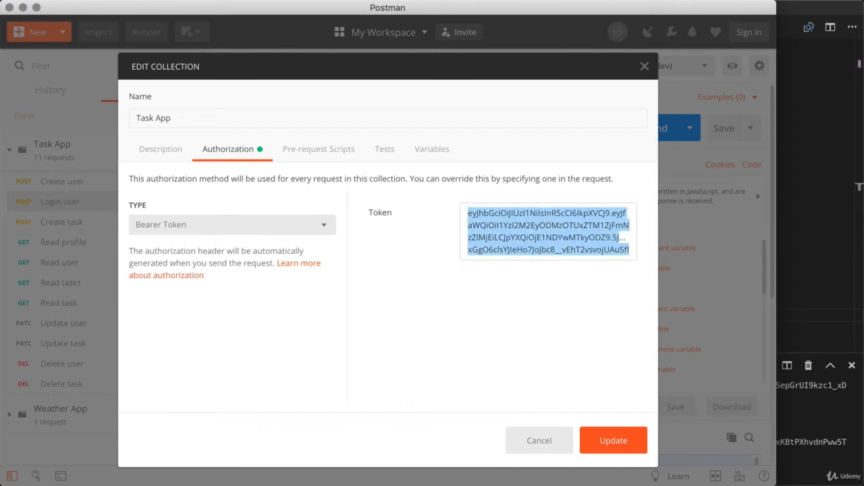
key(BackSpace)
text({{}})
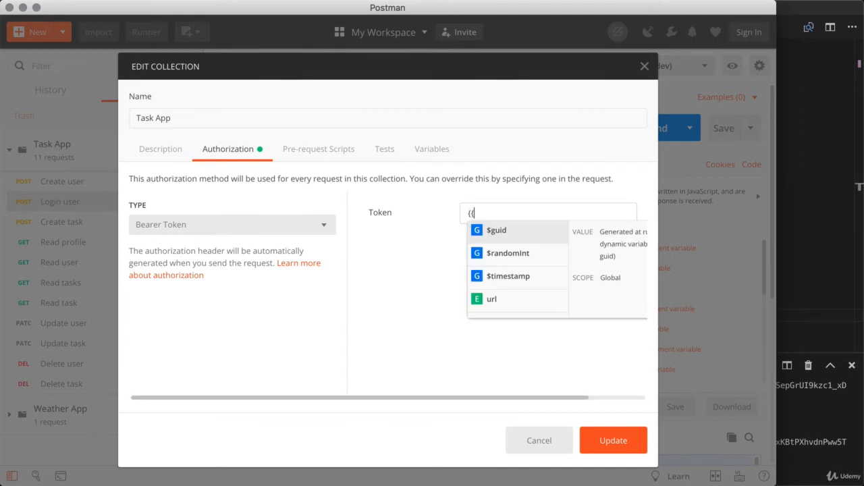
key(Left)
key(Left)
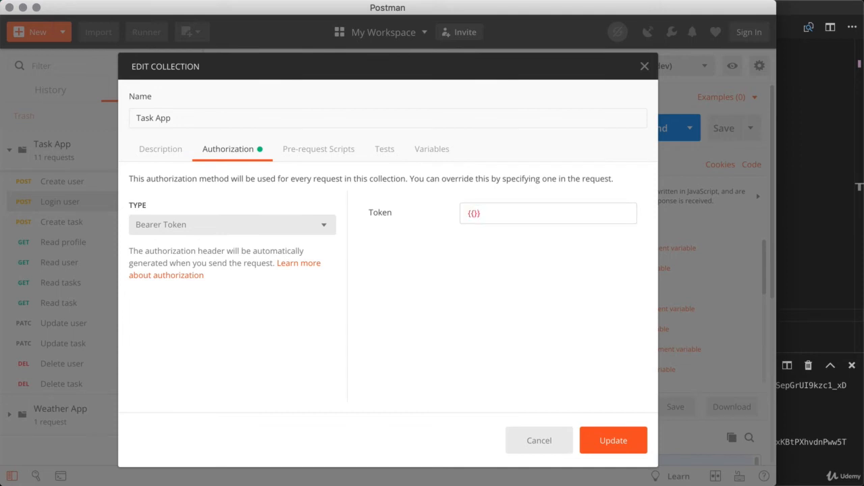
text(authToken)
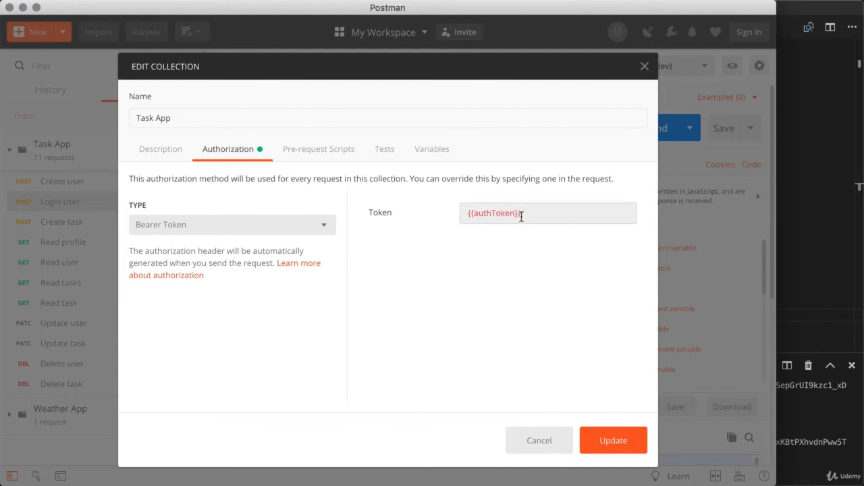
click(613, 441)
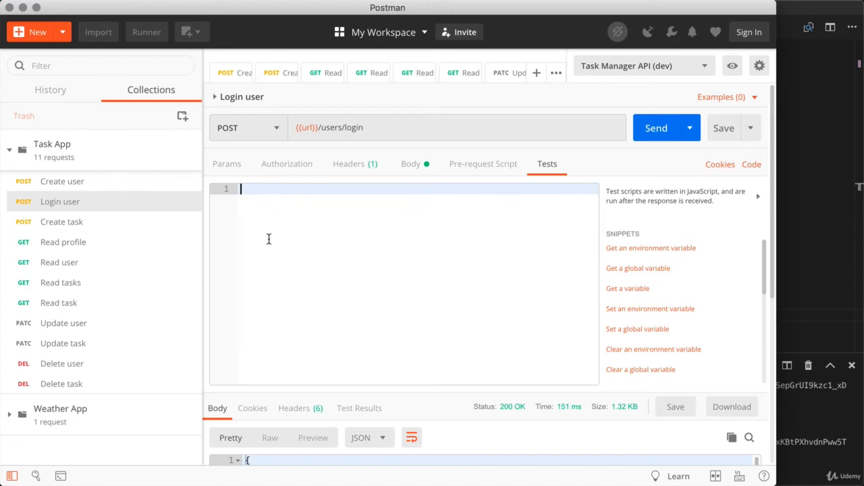
- Start the Login user request's test script with an if block that checks pm.response.code === 200
text(if () {)
key(Return)
key(Up)
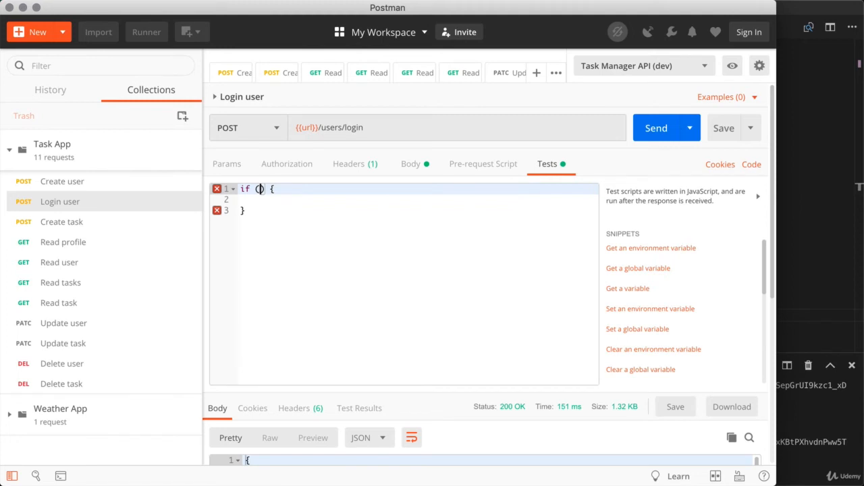
text(pm)
text(.response.code)
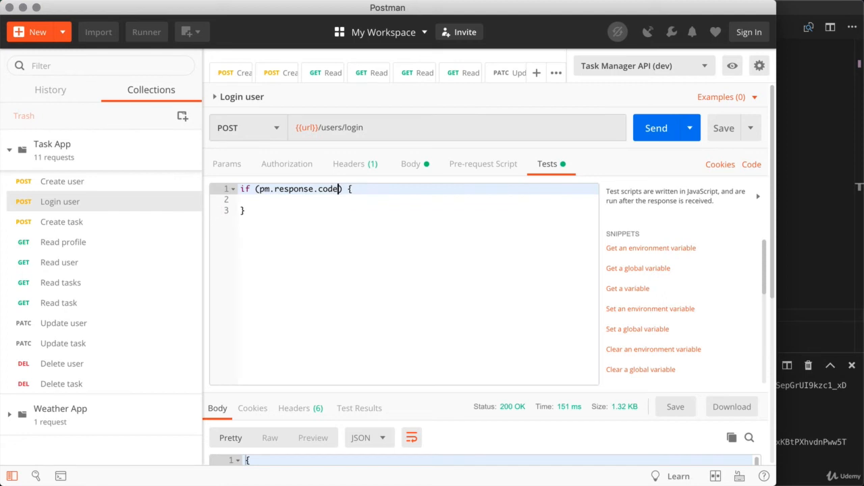
text( === 200)
key(Down)
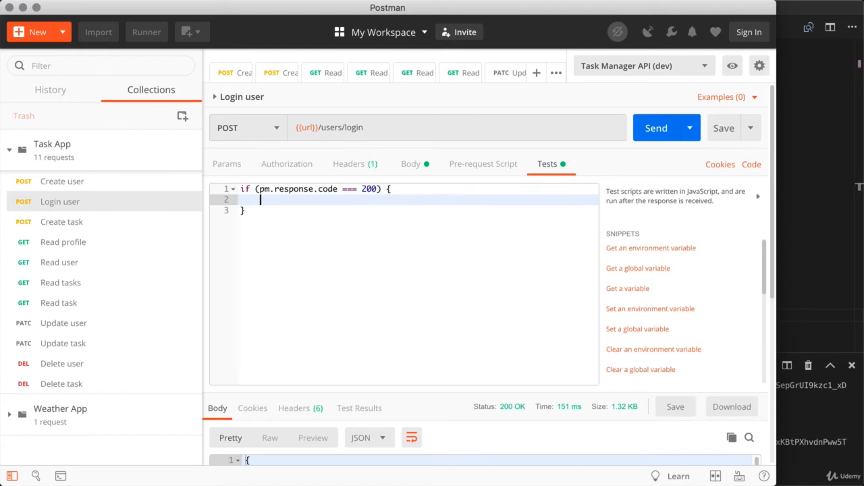
- Inside the if block, add a pm.environment.set call for 'authToken' with an empty string as its value
text(pm.environment.set)
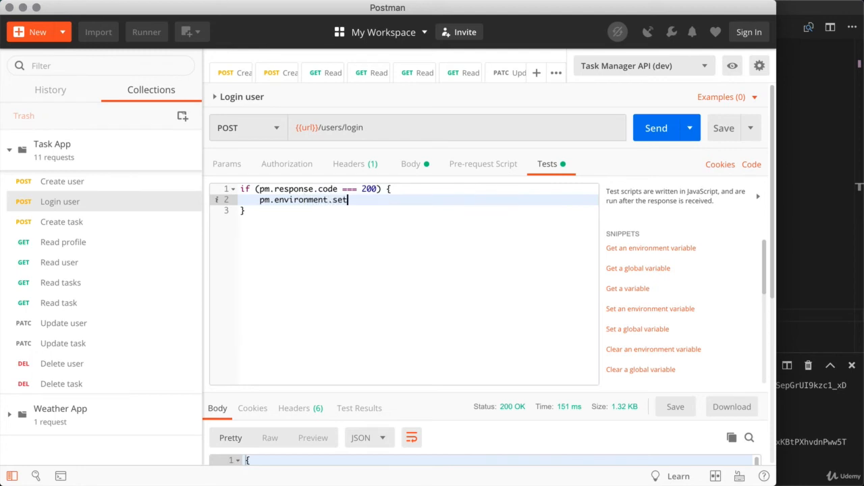
text(()
text('', ')
click(357, 198)
text(authToken)
click(419, 200)
key(super+Right)
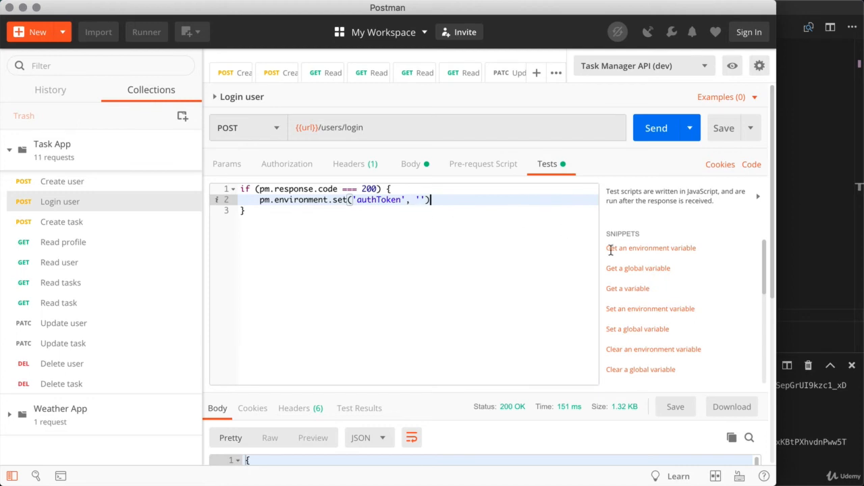
- Check the token property in the login response and replace the empty string in pm.environment.set with pm.response.json().token
scroll(765, 400, down, 1)
scroll(765, 400, down, 5)
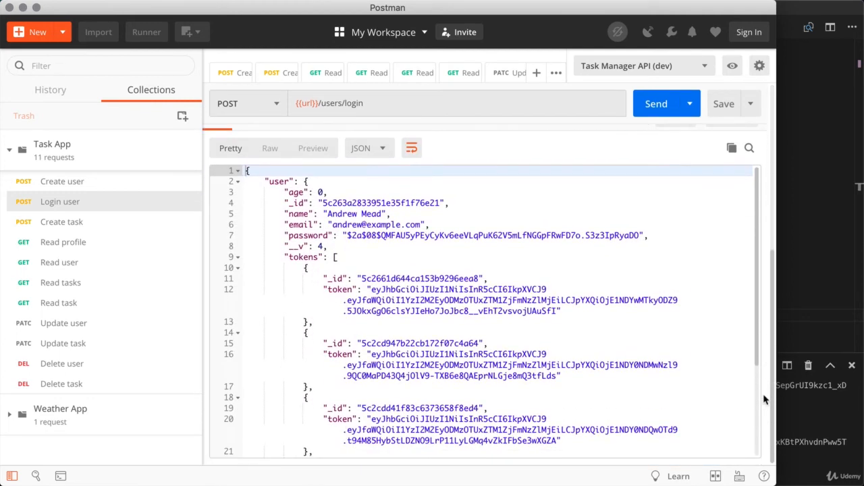
scroll(382, 334, down, 5)
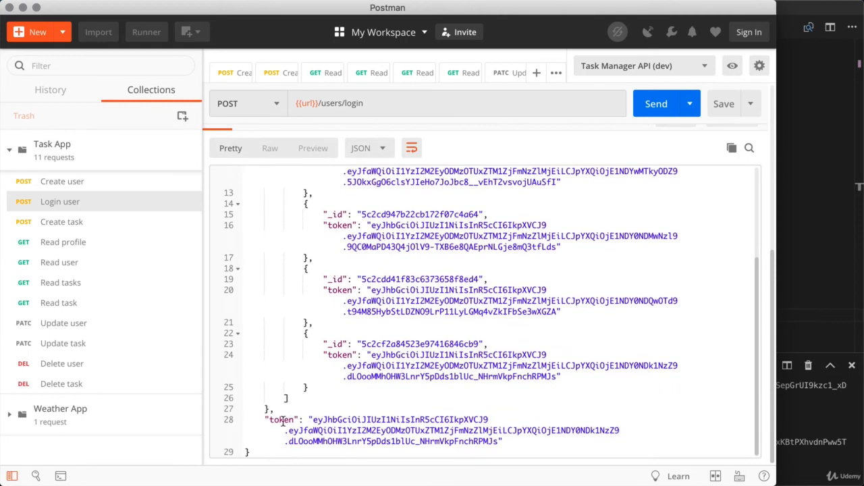
scroll(360, 433, up, 1)
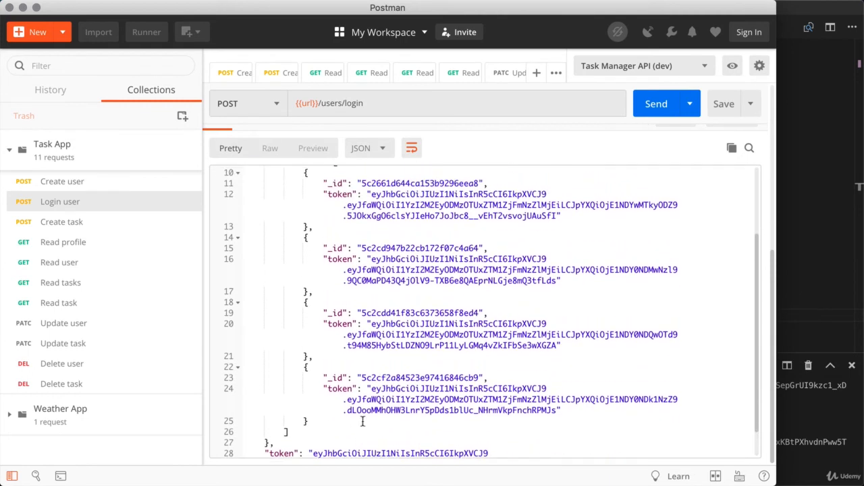
scroll(688, 152, up, 7)
scroll(687, 152, up, 2)
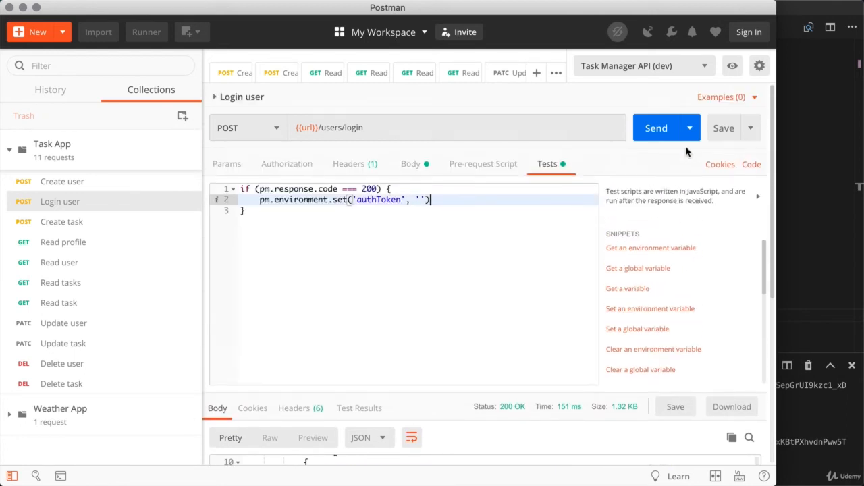
key(Left)
key(BackSpace)
key(super+Tab)
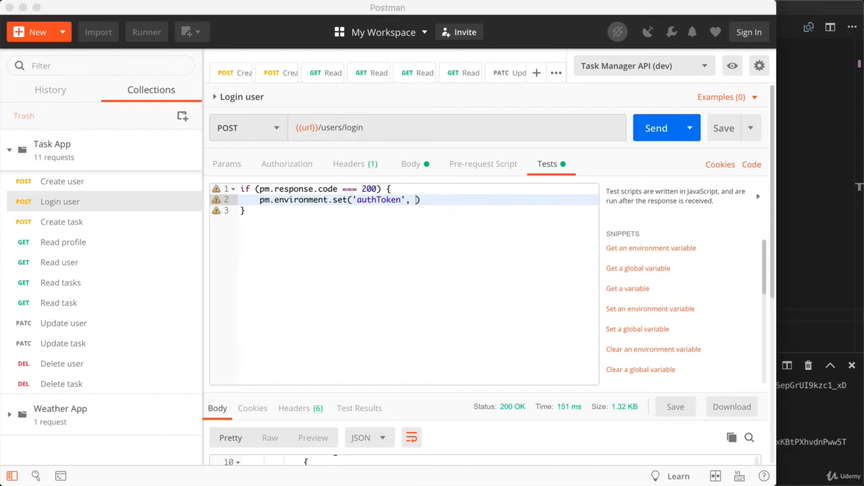
click(417, 201)
text(pm)
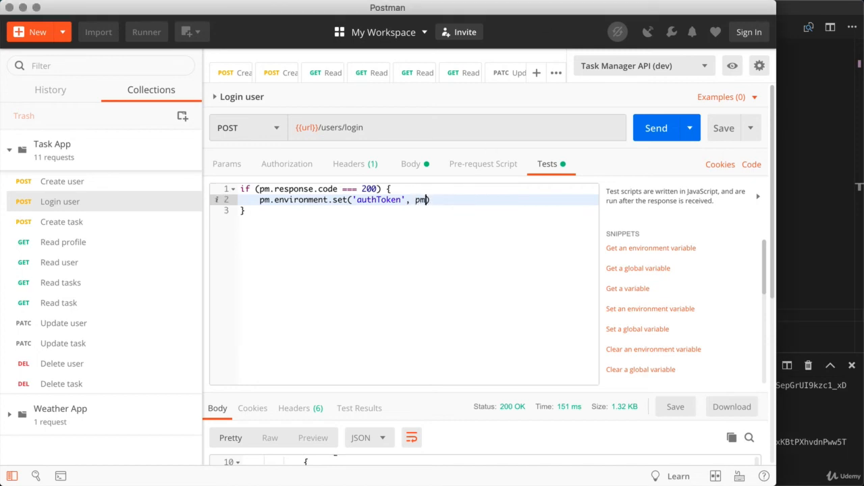
text(.response.json())
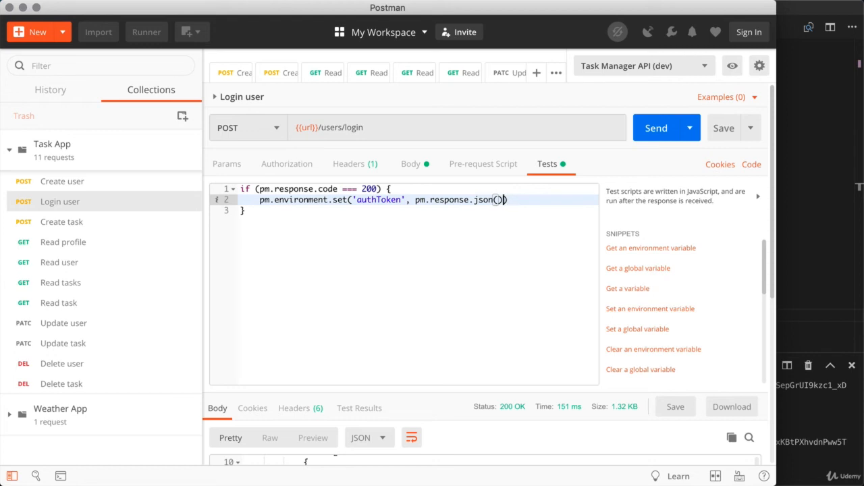
text(.token)
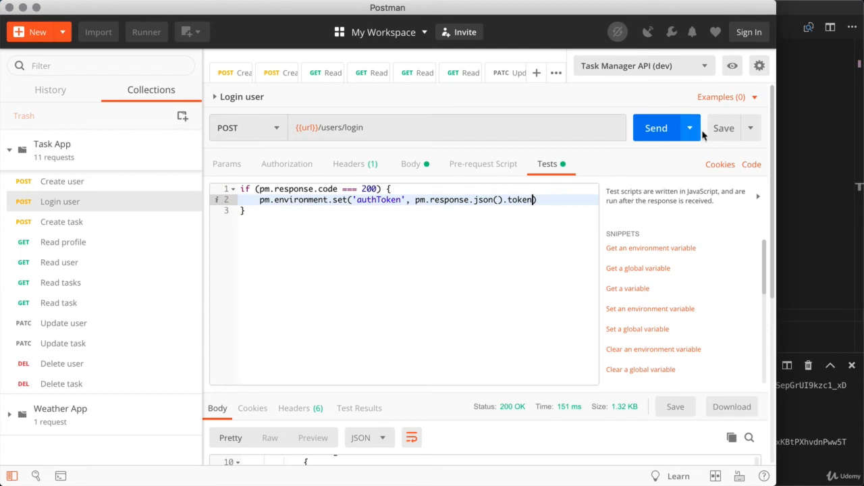
click(476, 315)
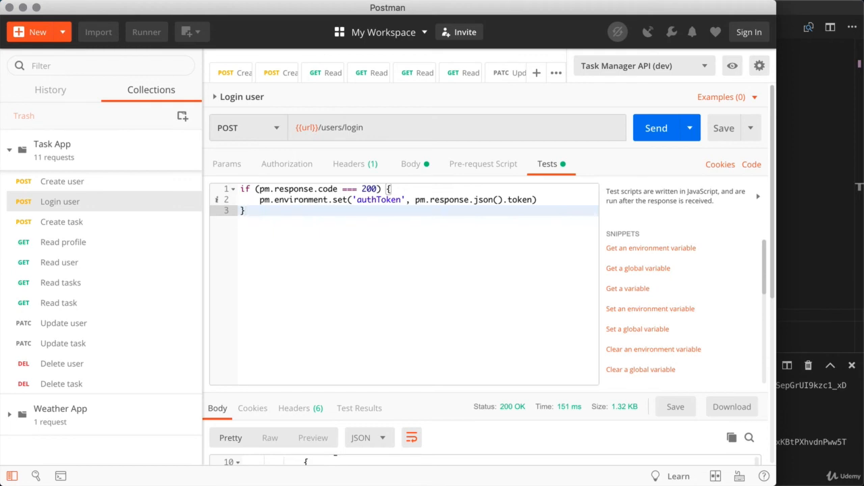
- Send the Read profile request, and send the Login user request to run its test script
click(134, 254)
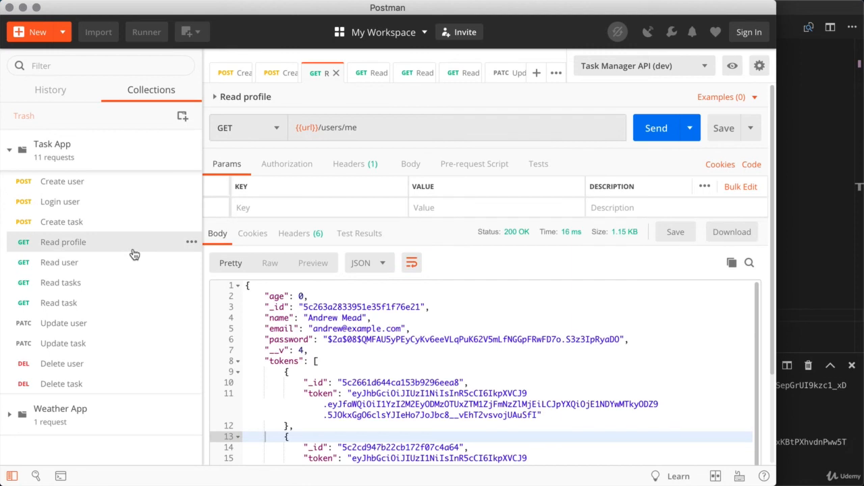
click(662, 137)
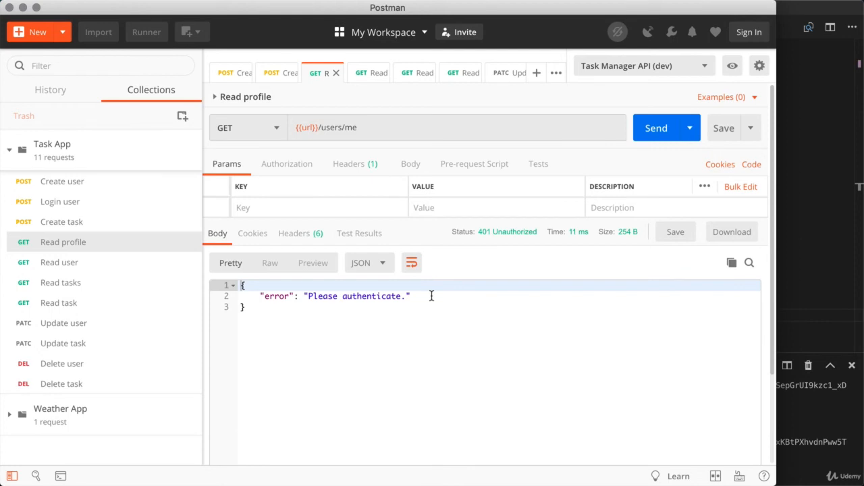
click(66, 202)
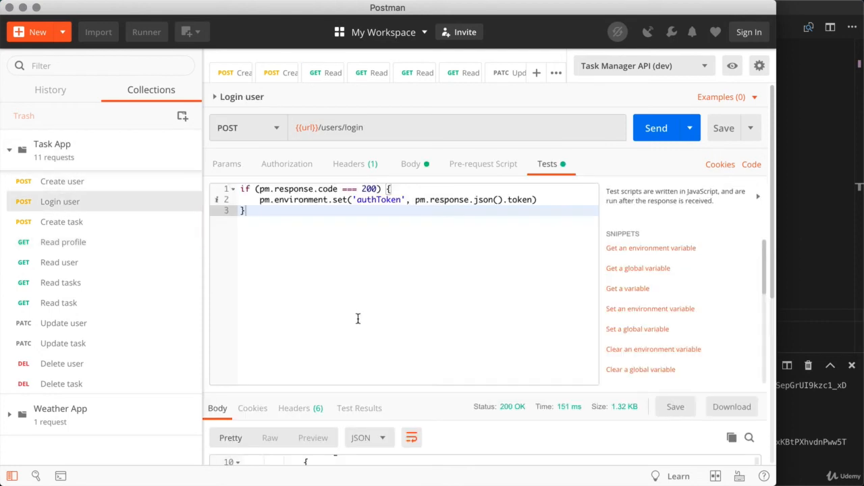
click(658, 129)
- Resend the Read profile request to test authentication with the stored authToken variable
click(120, 249)
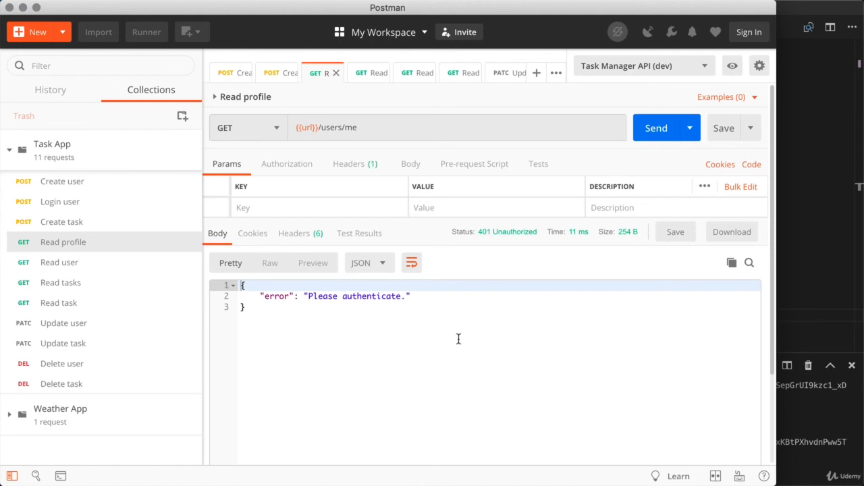
click(656, 132)
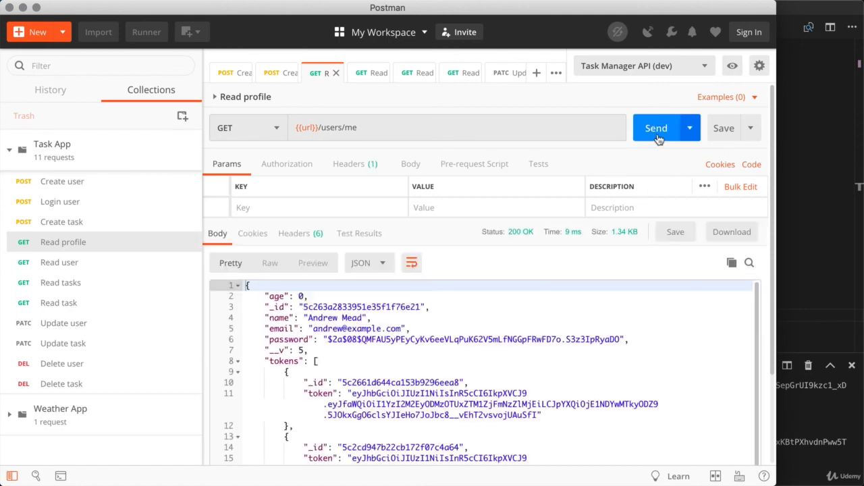
click(305, 282)
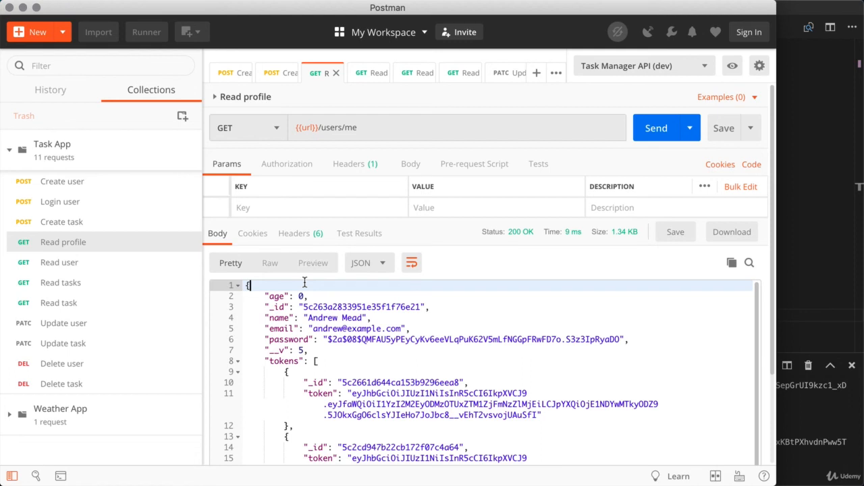
- Copy the Login user request's entire test script into the Create user request's test script
click(139, 202)
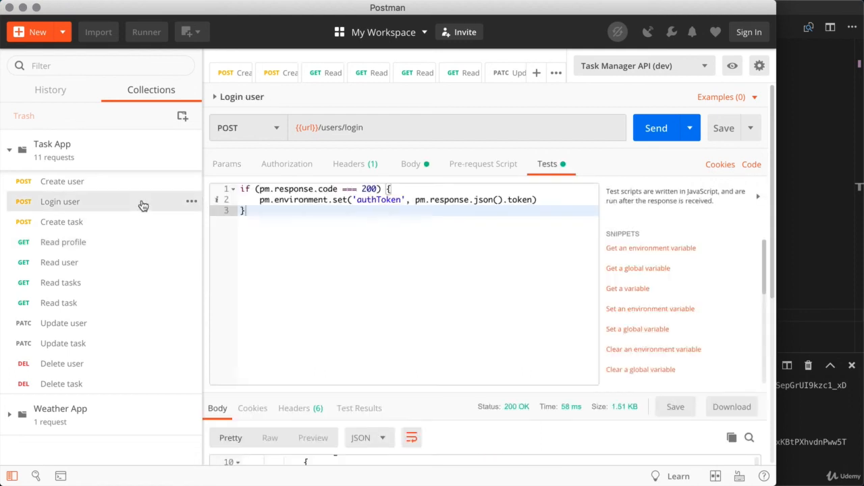
key(super+a)
key(super+c)
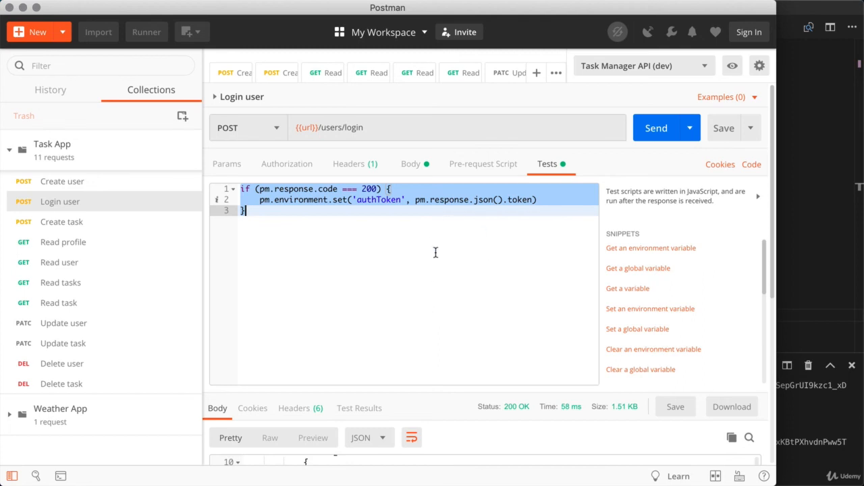
click(101, 185)
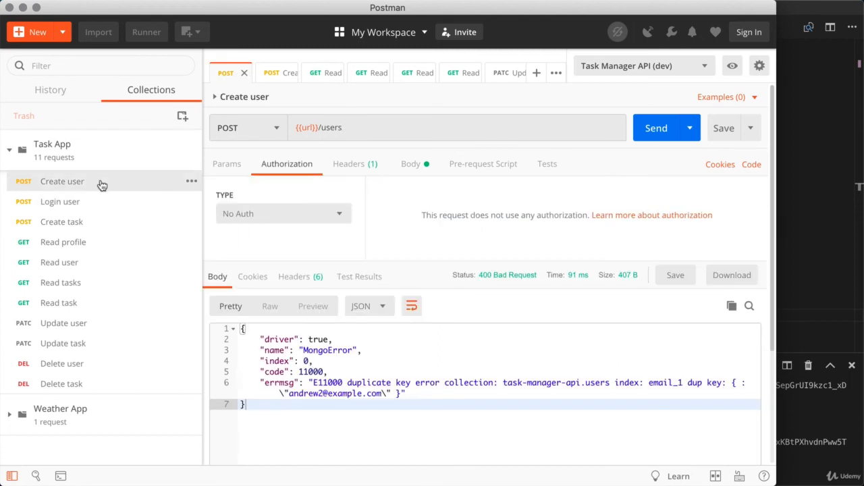
click(543, 164)
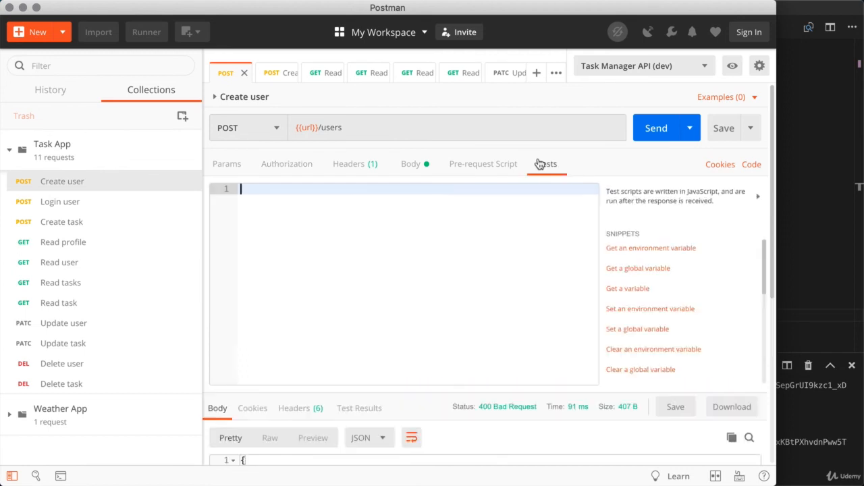
click(537, 259)
key(super+v)
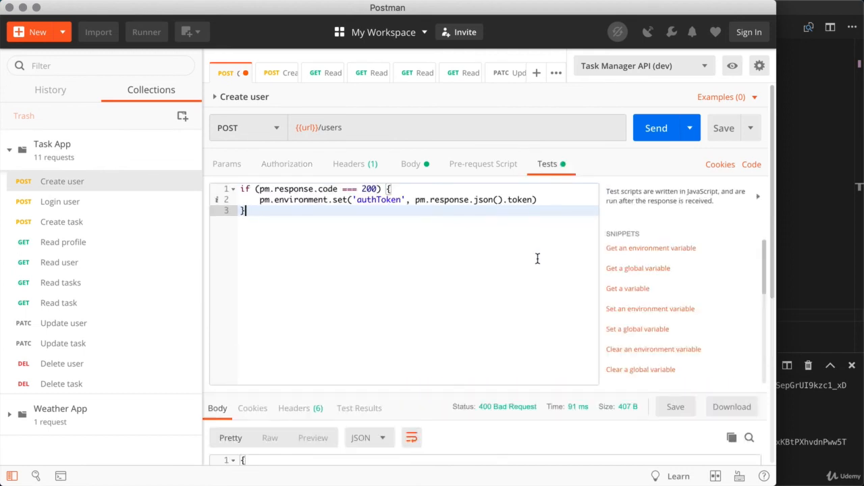
- Change the status code checked in the Create user test script to 201 and save the request
click(379, 189)
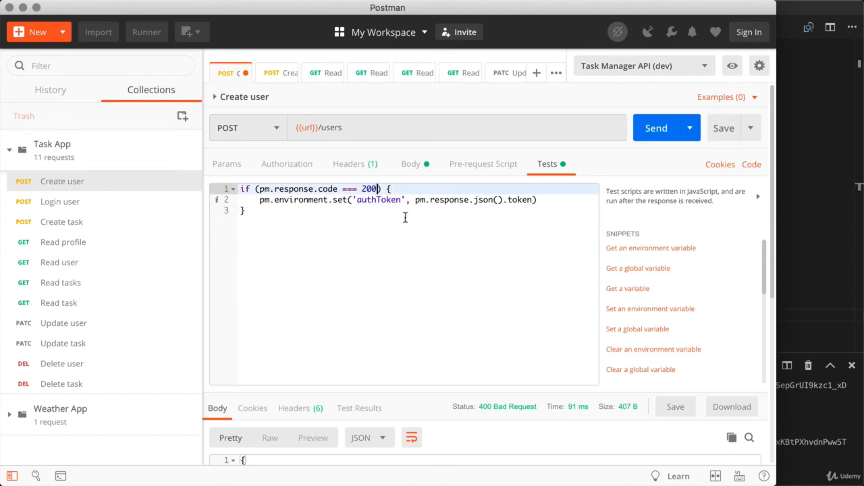
key(BackSpace)
text(1)
click(717, 128)
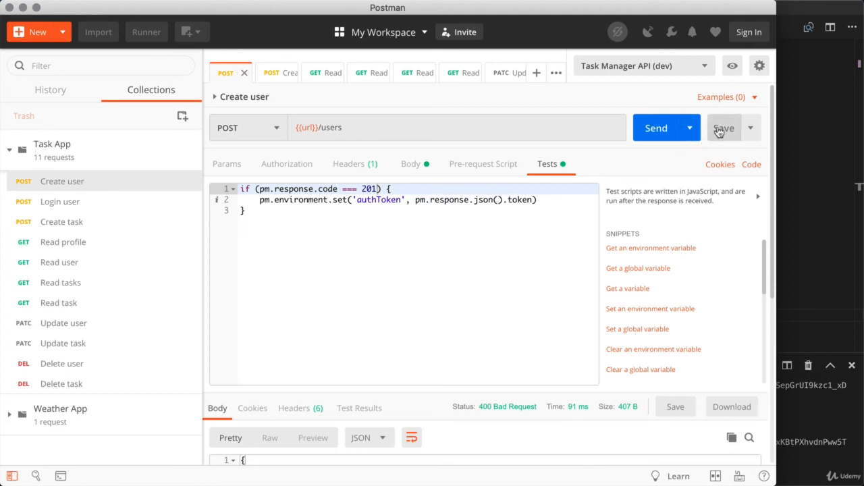
click(509, 270)
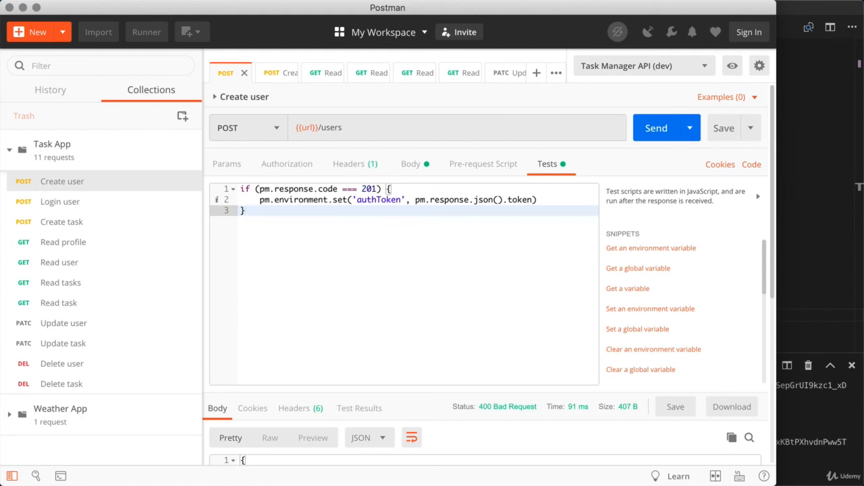
- Review the variables defined in the Task Manager API (dev) and Task Manager API (prod) environments without changing them
click(759, 66)
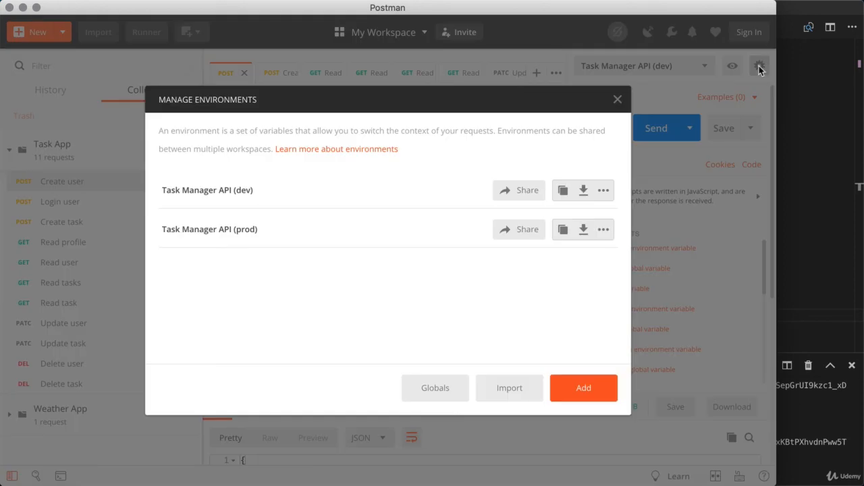
click(212, 193)
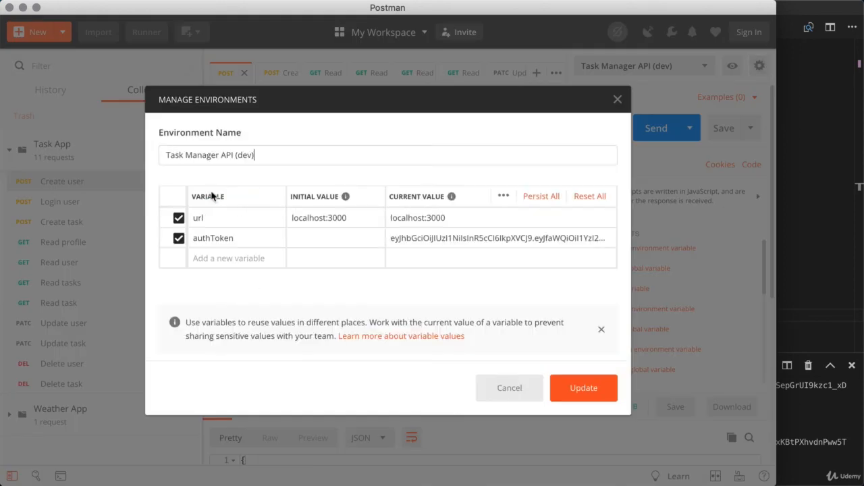
click(202, 217)
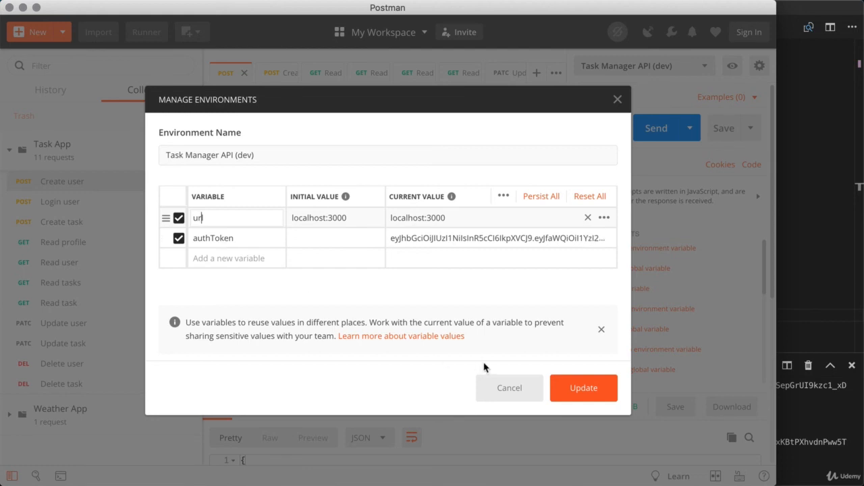
click(498, 385)
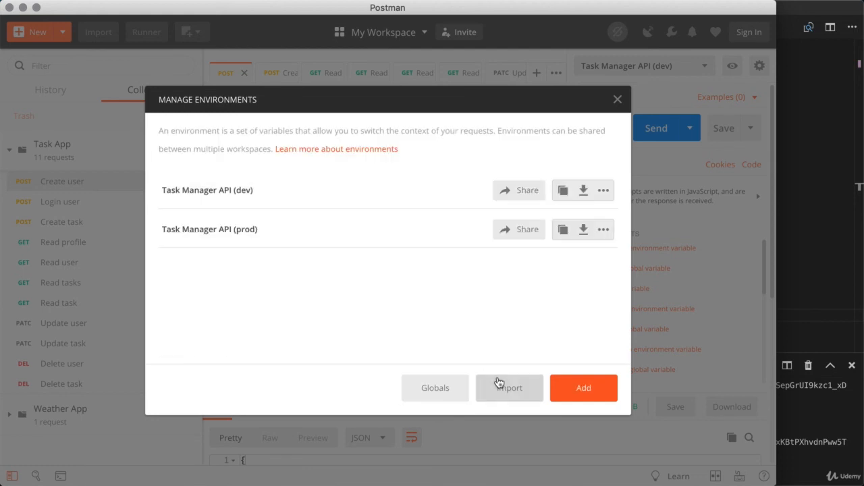
click(227, 231)
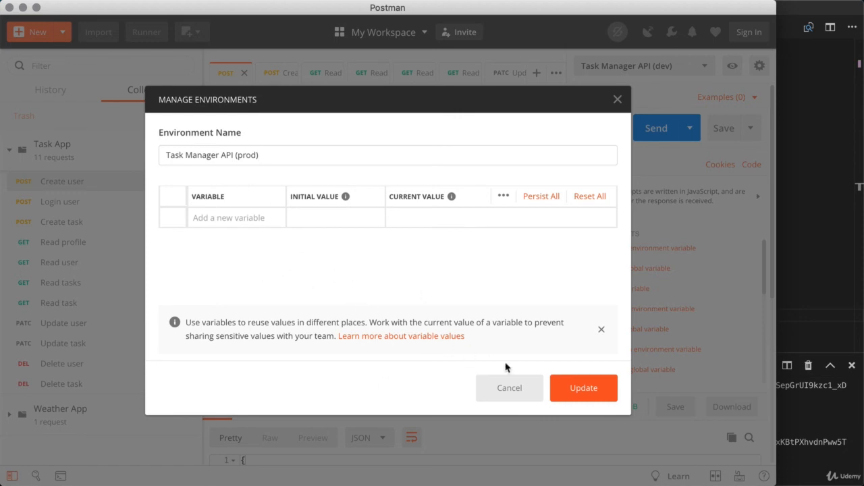
click(617, 99)
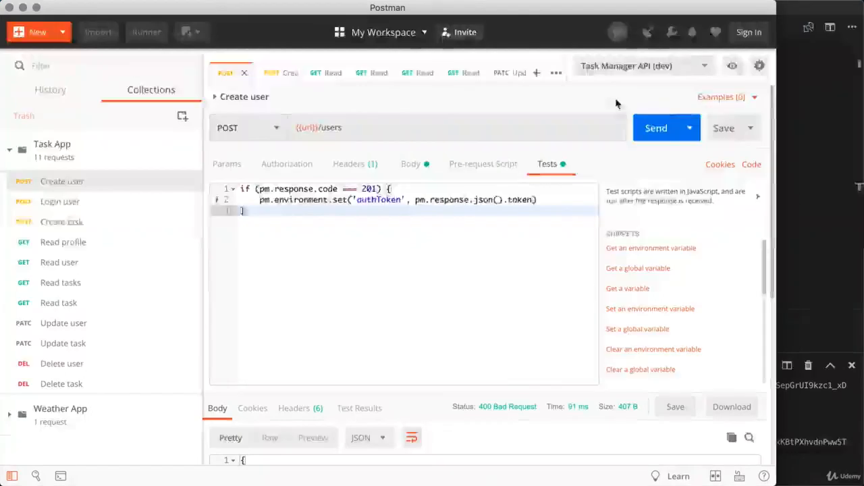
- Check the list of selectable environments and inspect what the url variable in the Create user request address resolves to
click(706, 66)
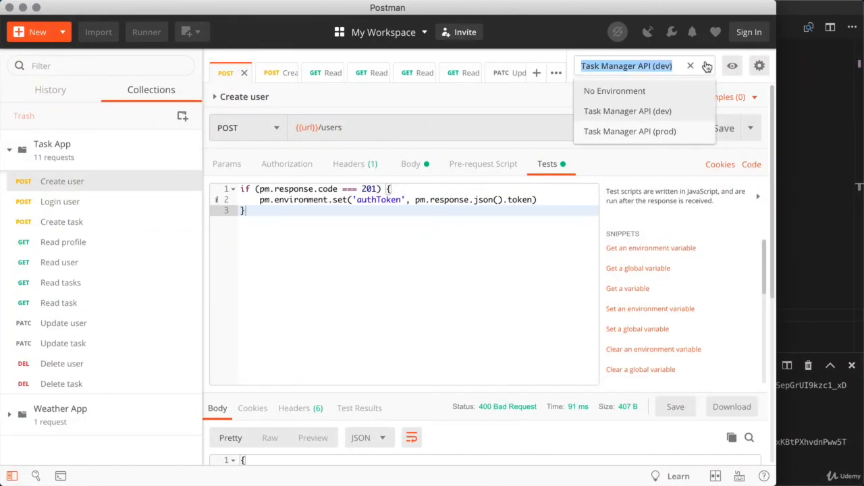
click(705, 65)
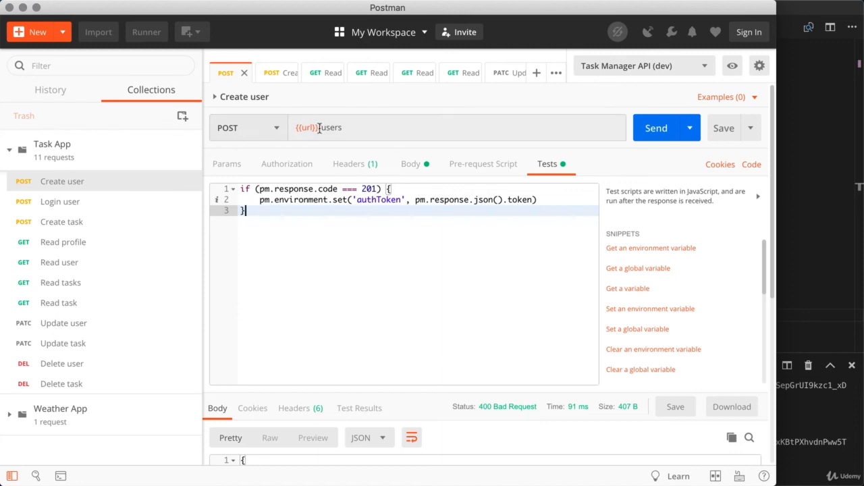
mouse_move(306, 128)
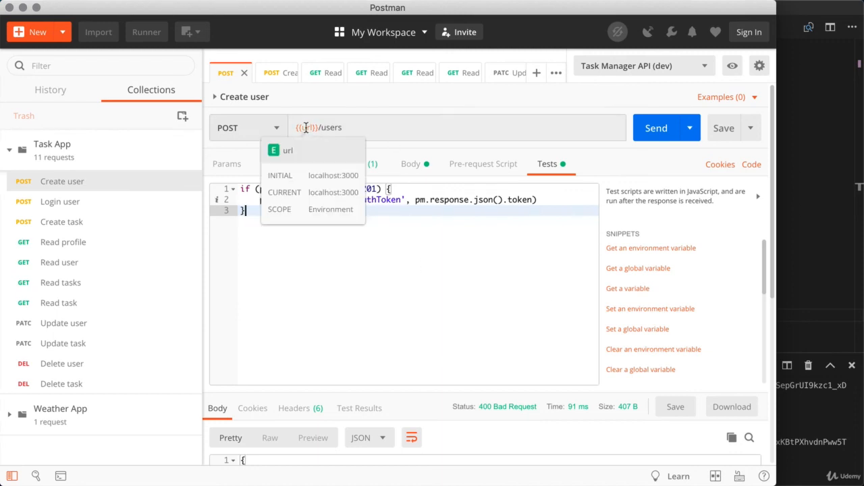